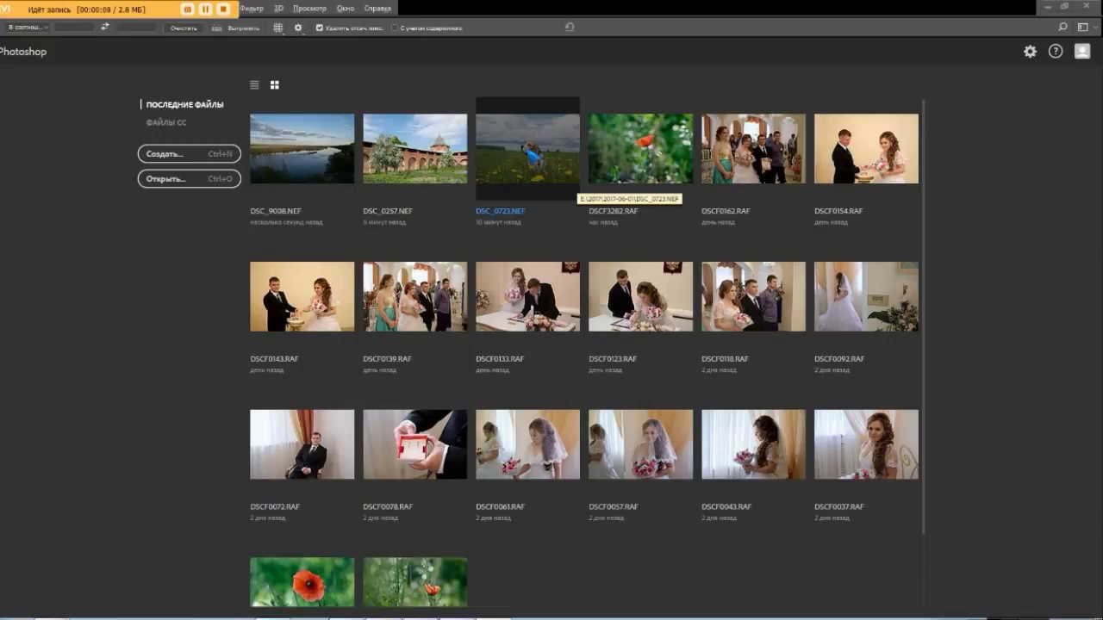
Open the raw photo DSC_0723.NEF and apply the Level Upright perspective correction to straighten its horizon
click(532, 156)
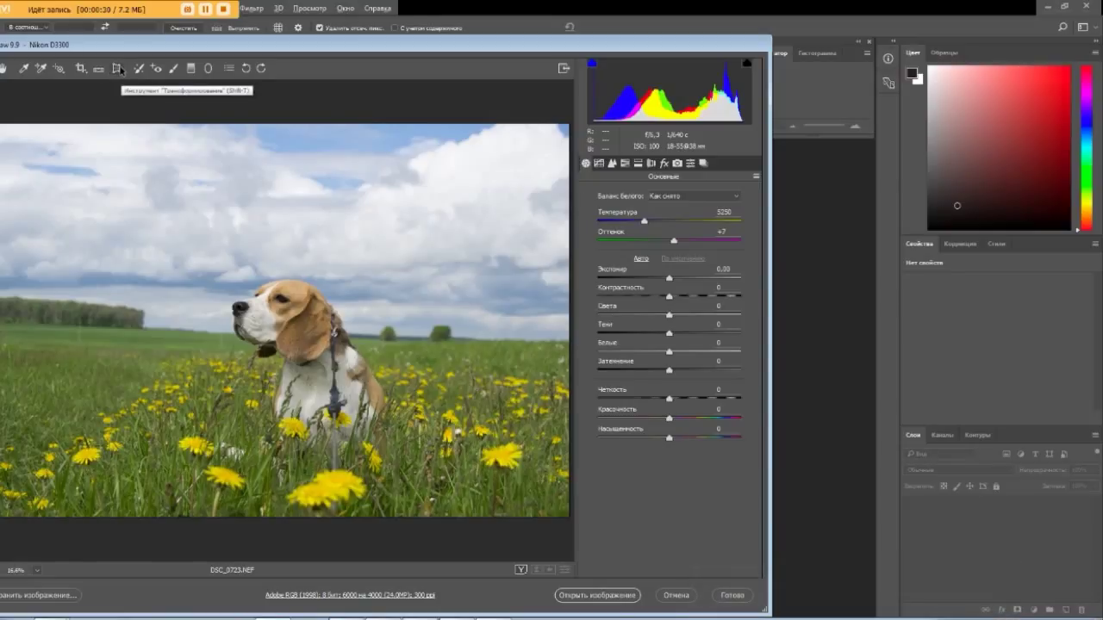
click(118, 69)
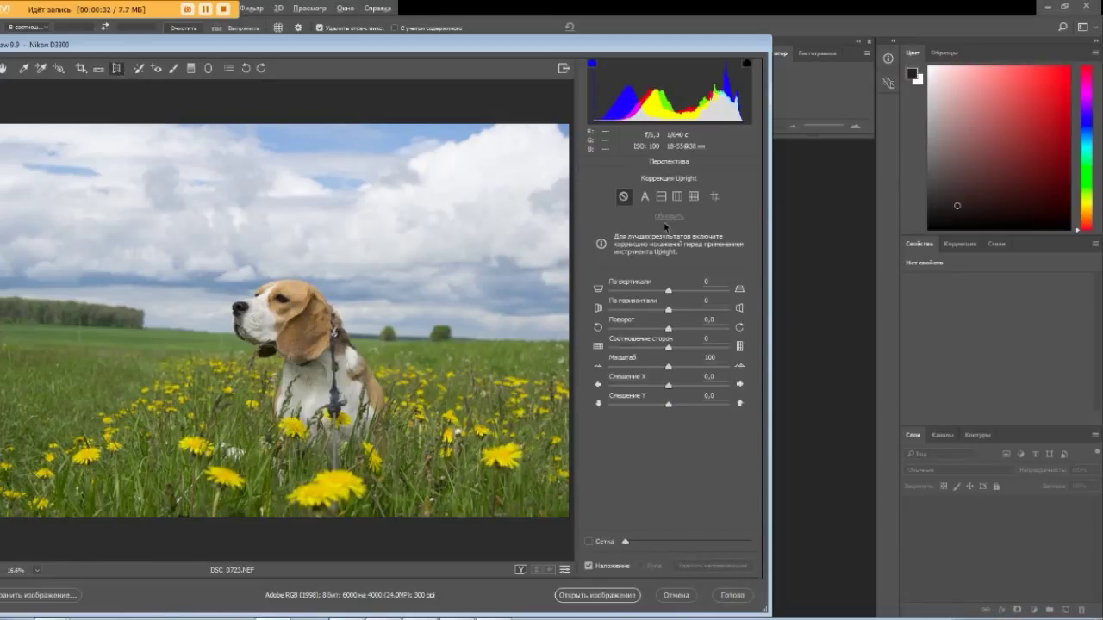
click(661, 198)
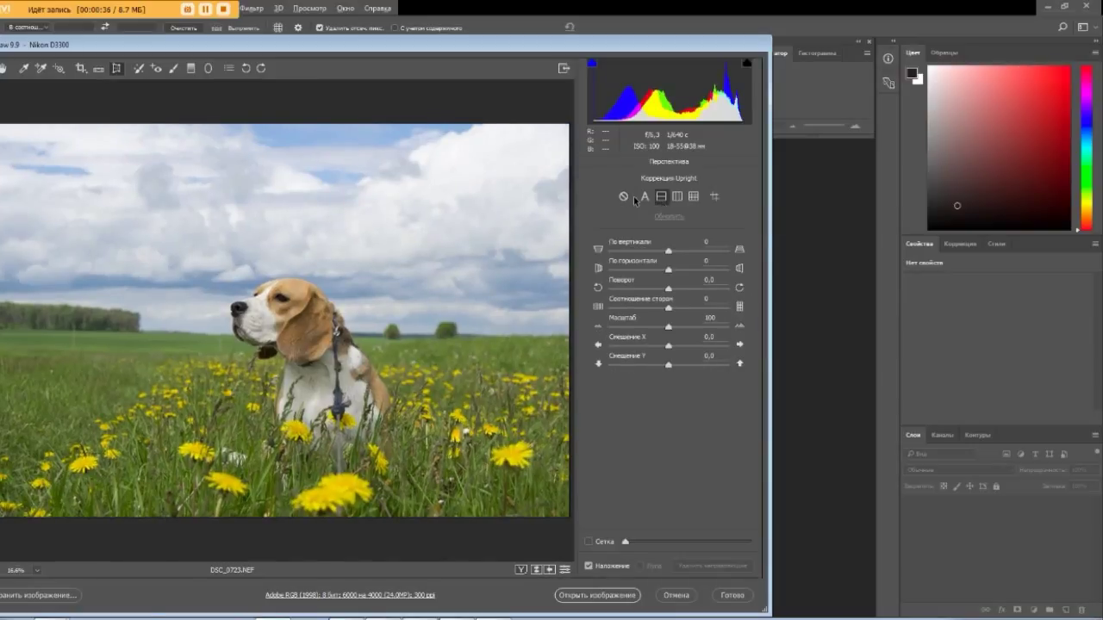
Compare the photo with Upright off and with the Auto correction, returning to the Level correction
click(624, 197)
click(661, 197)
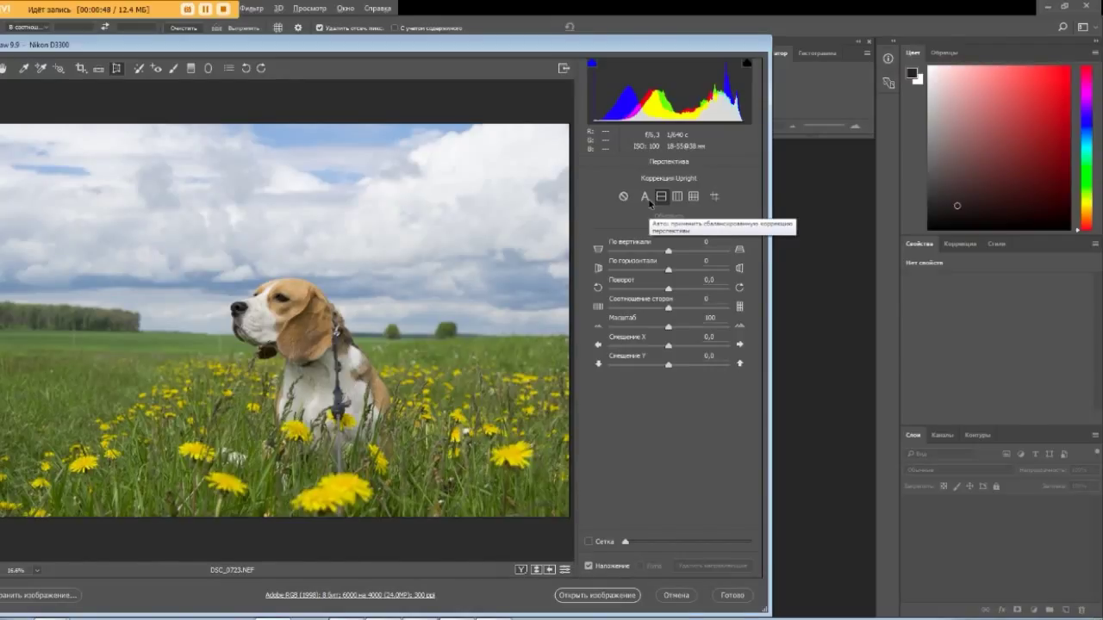
click(649, 201)
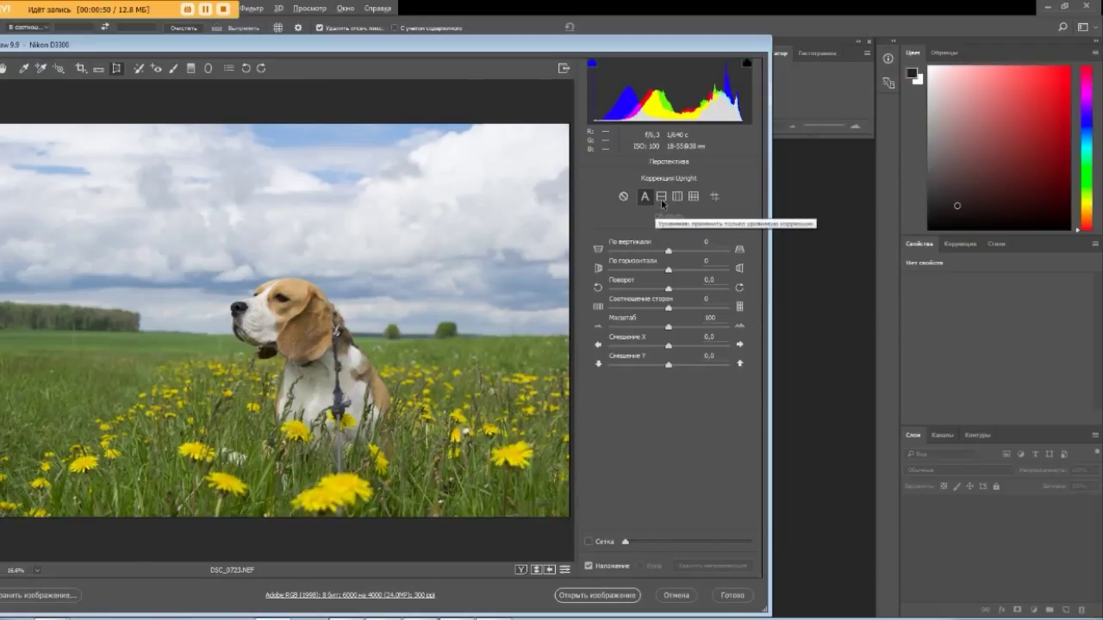
click(623, 197)
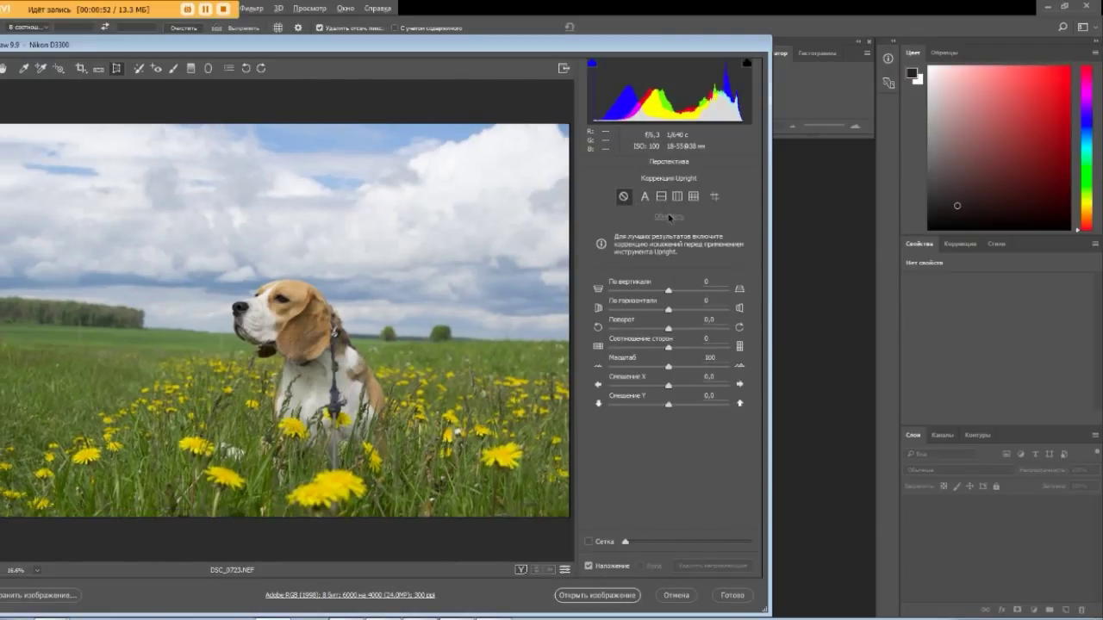
click(662, 198)
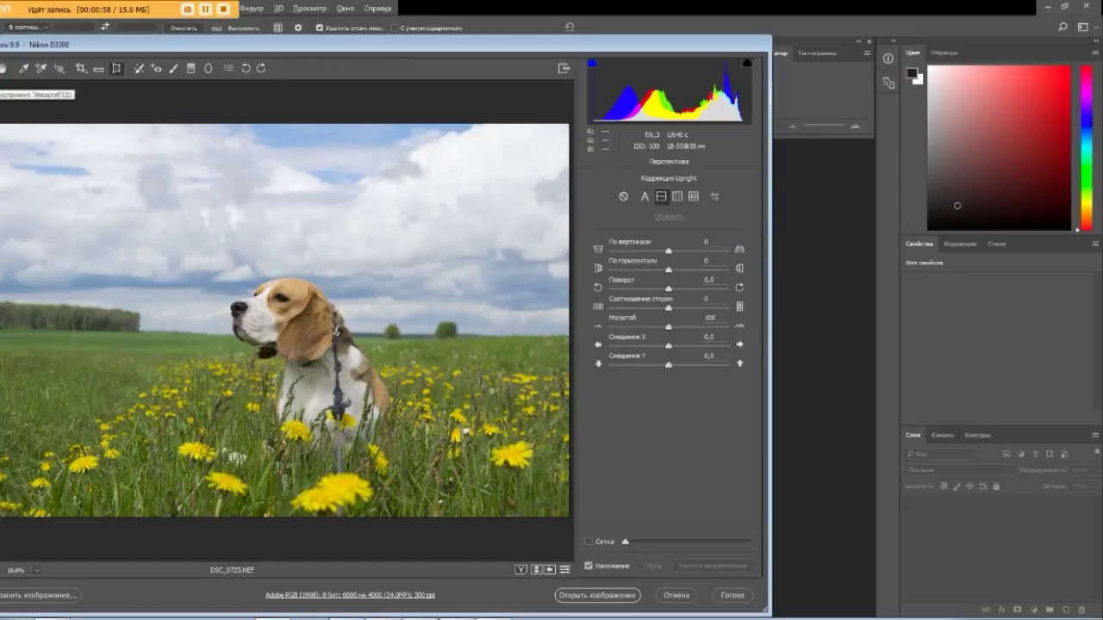
Set the camera calibration profile to Camera Landscape
key(z)
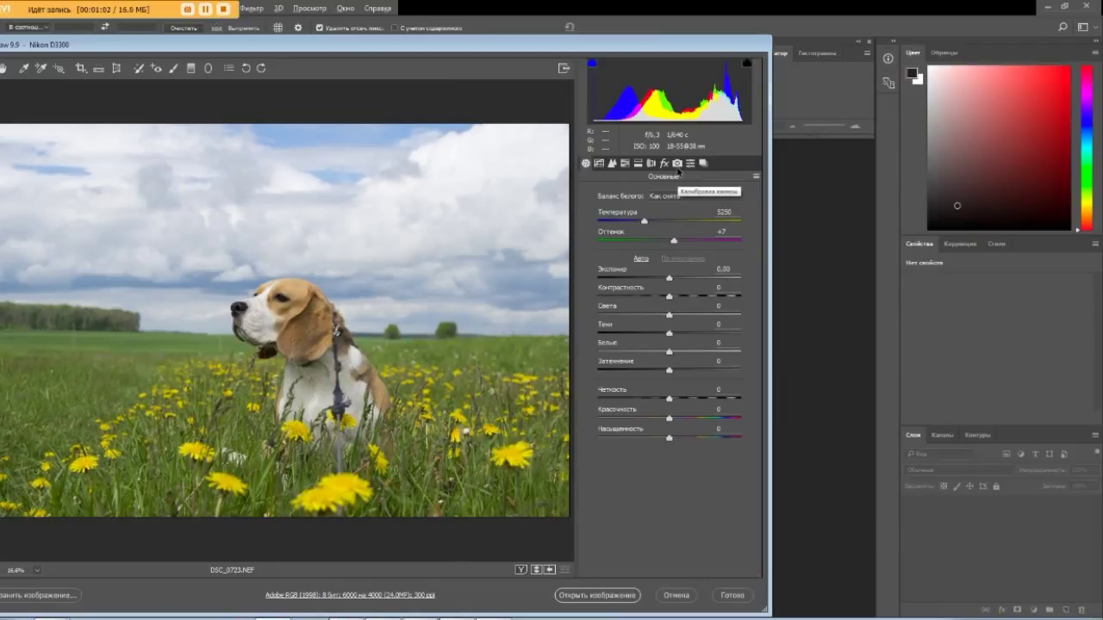
click(678, 165)
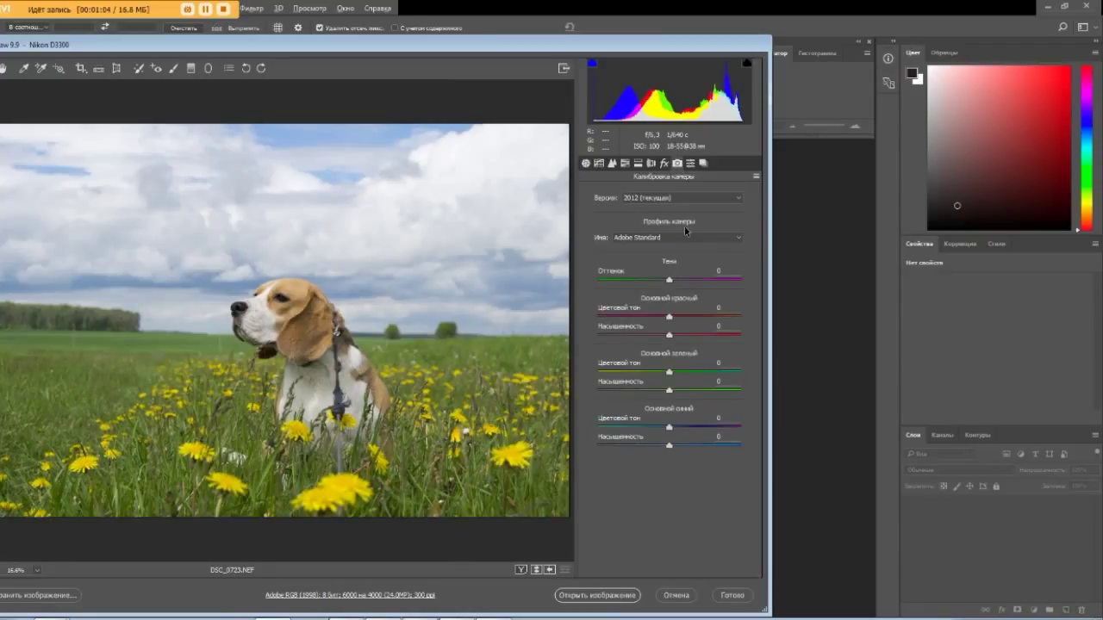
click(685, 237)
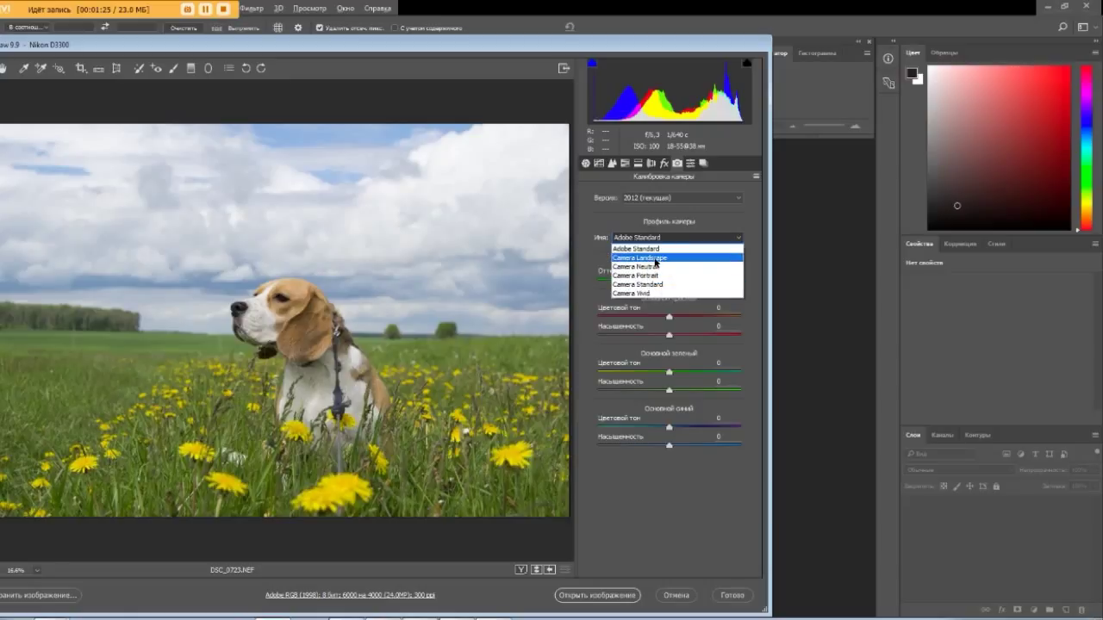
click(662, 258)
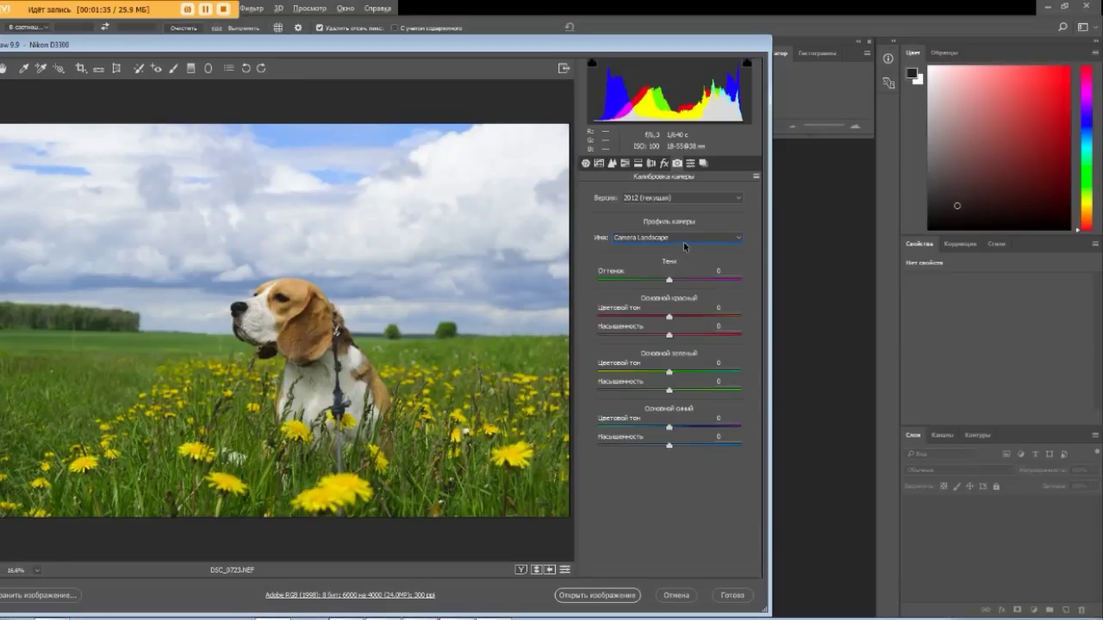
Try the Camera Standard and Camera Portrait profiles on the photo and return to Camera Landscape
click(682, 239)
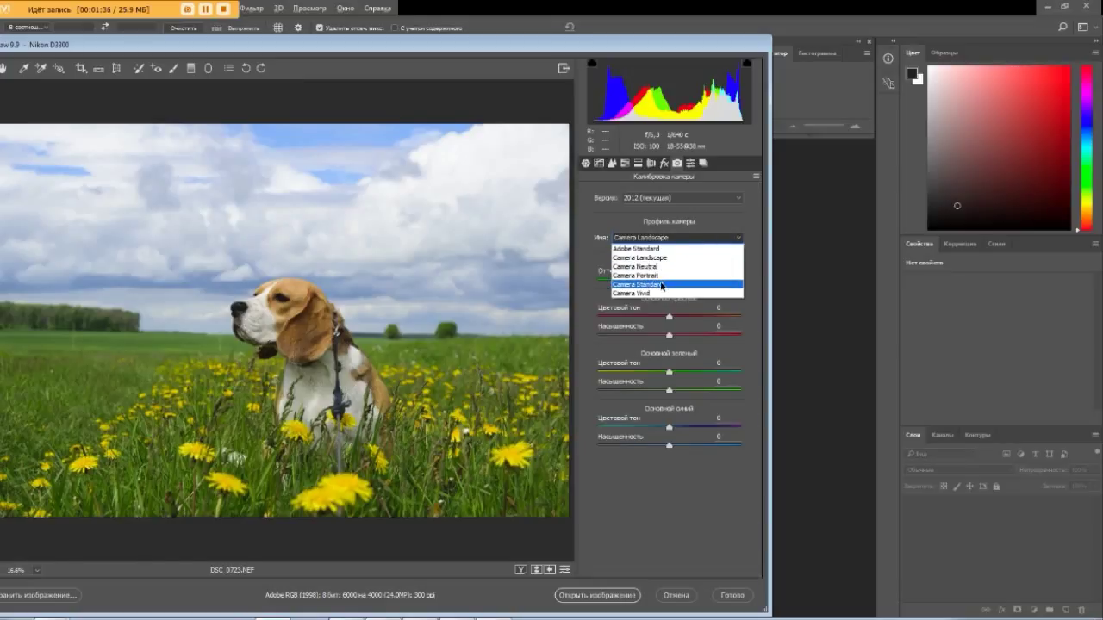
click(662, 283)
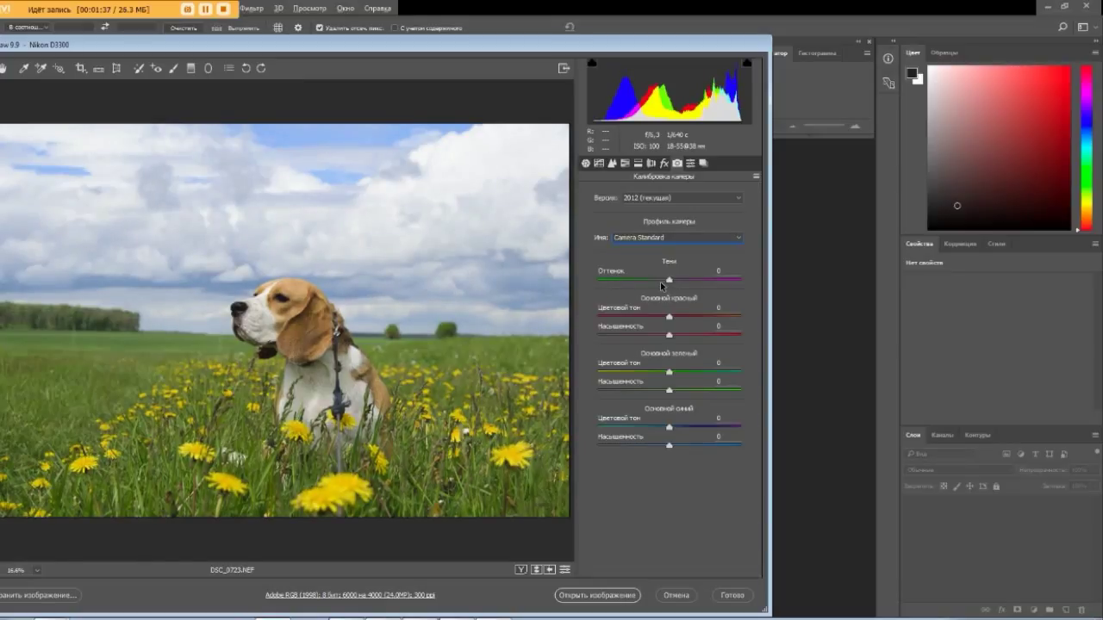
click(678, 239)
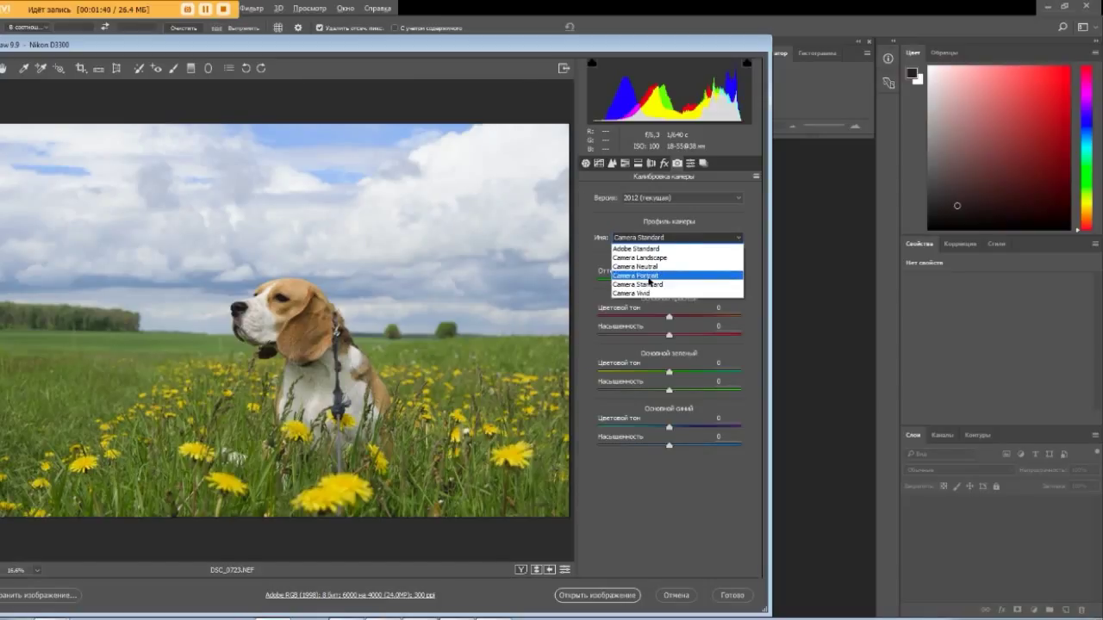
click(648, 276)
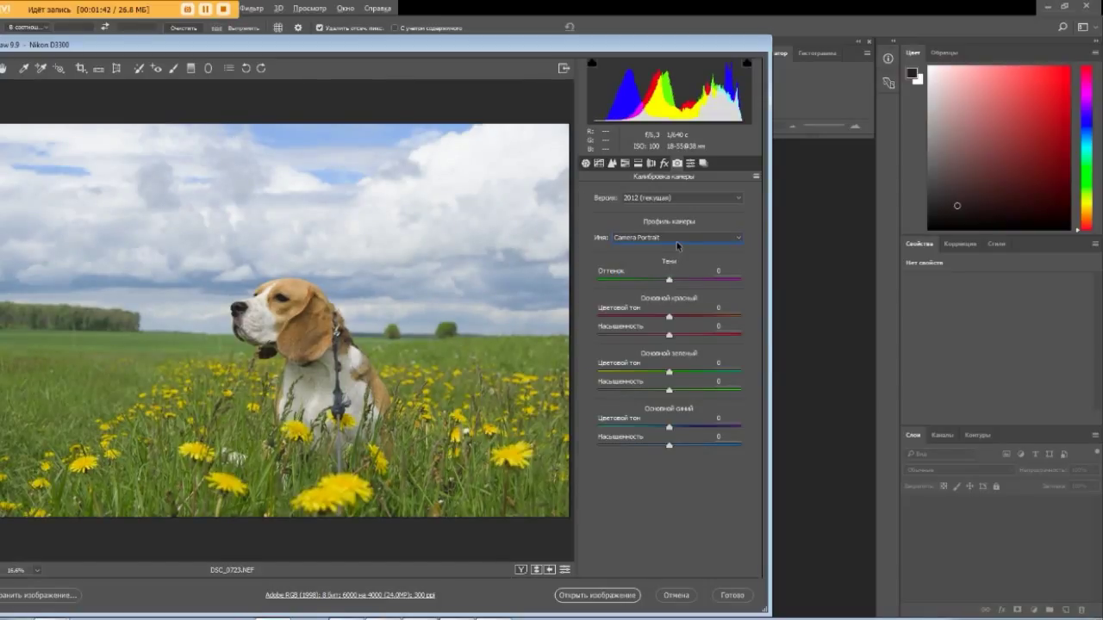
click(678, 238)
click(657, 286)
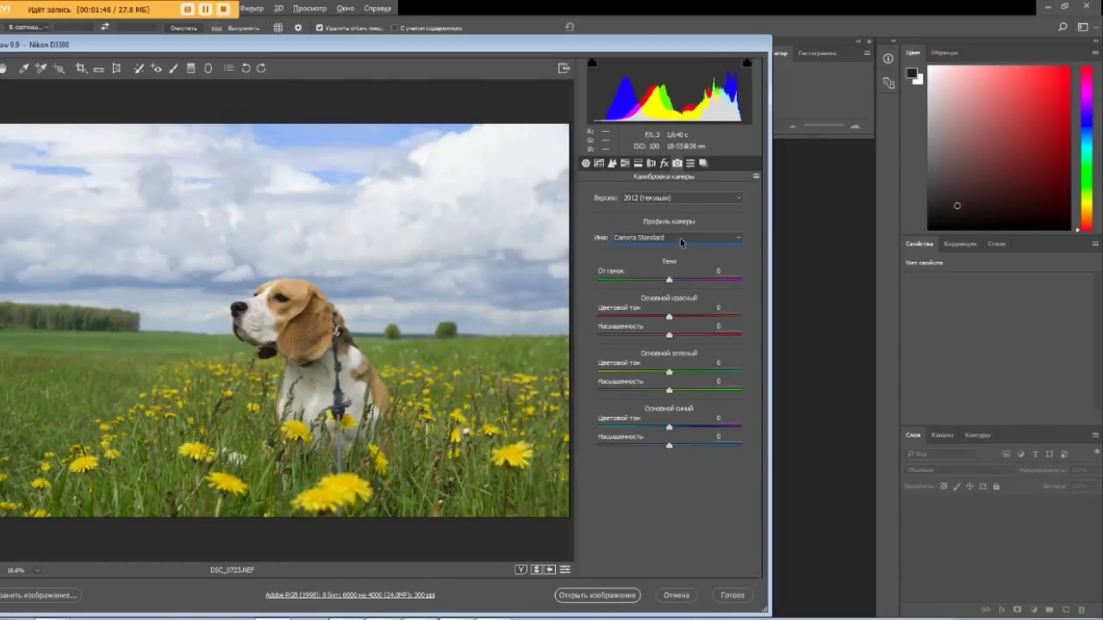
click(680, 238)
click(655, 257)
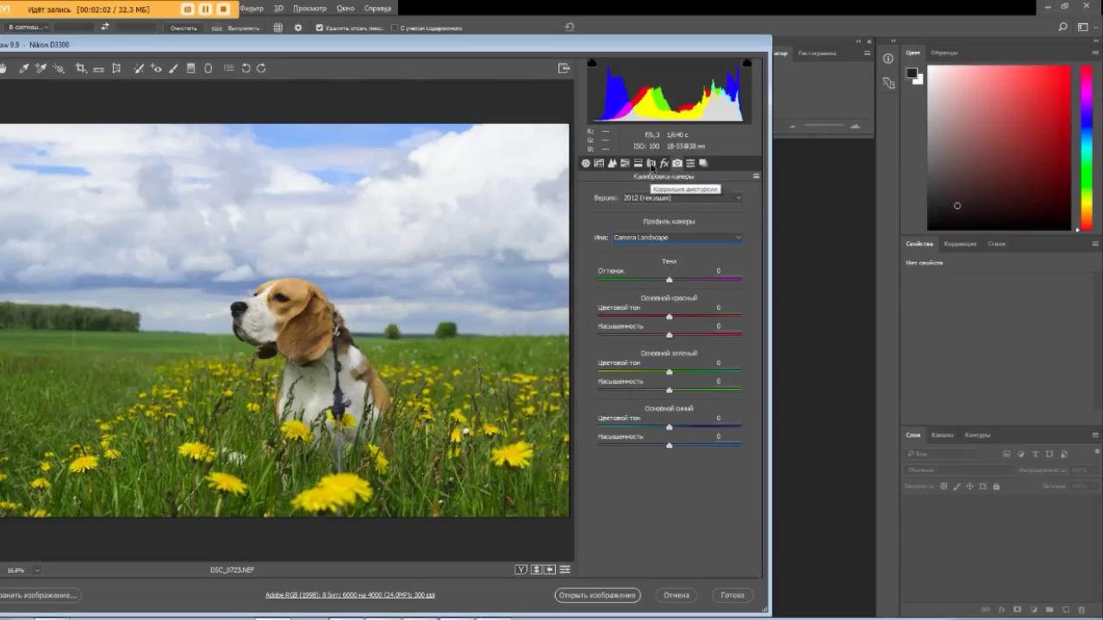
Enable chromatic aberration removal and the lens profile correction for the photo
click(651, 162)
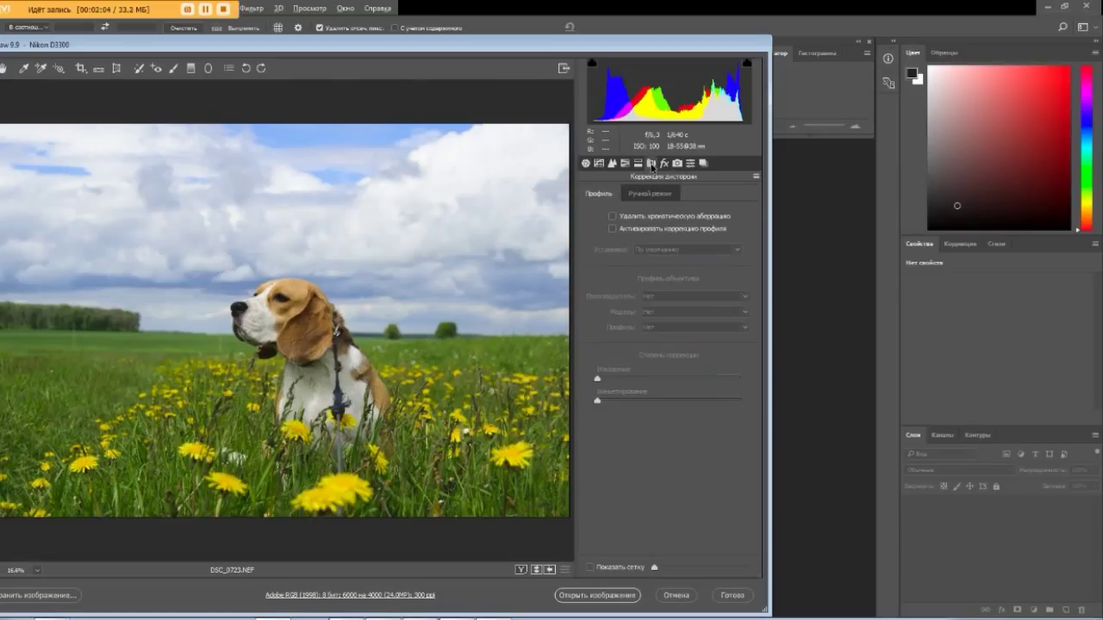
click(612, 217)
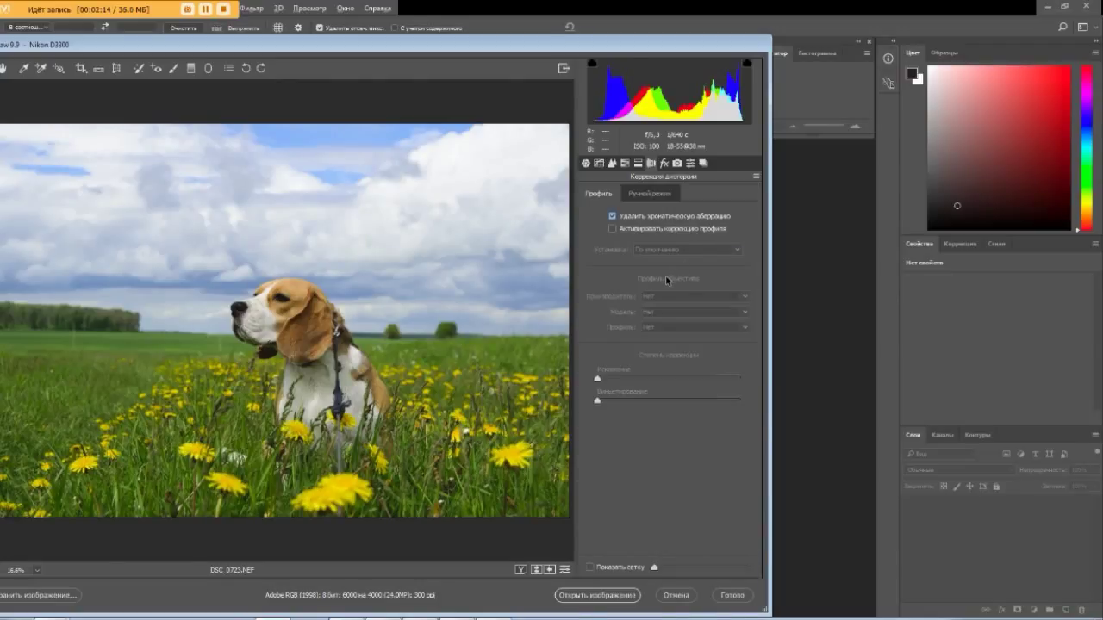
click(613, 229)
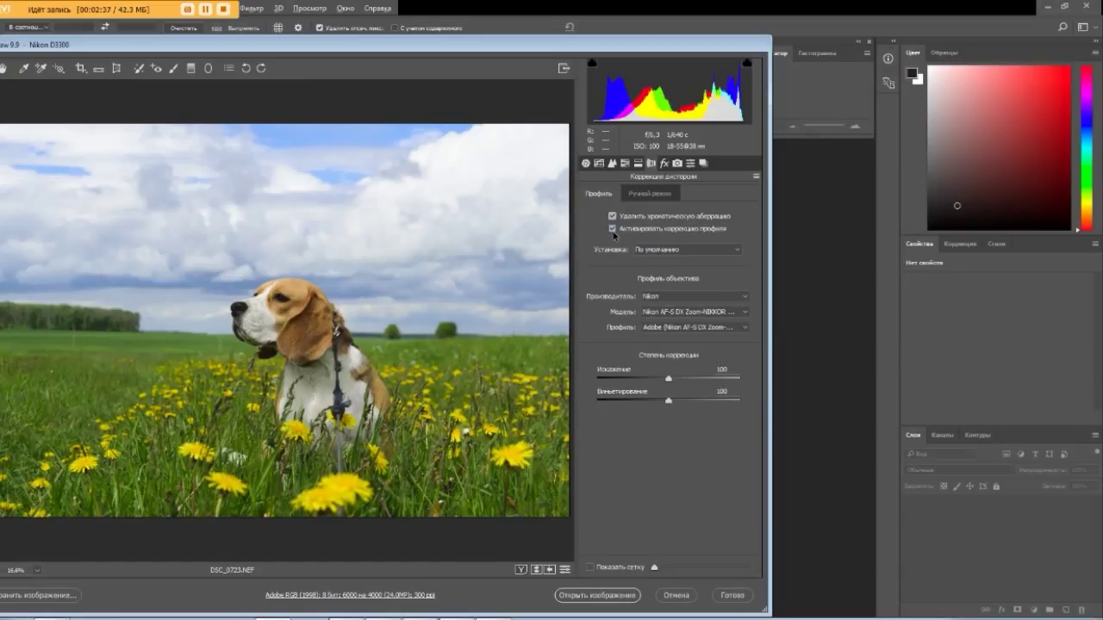
Switch the lens profile correction off and on to compare its effect, and recheck the camera calibration settings
click(612, 229)
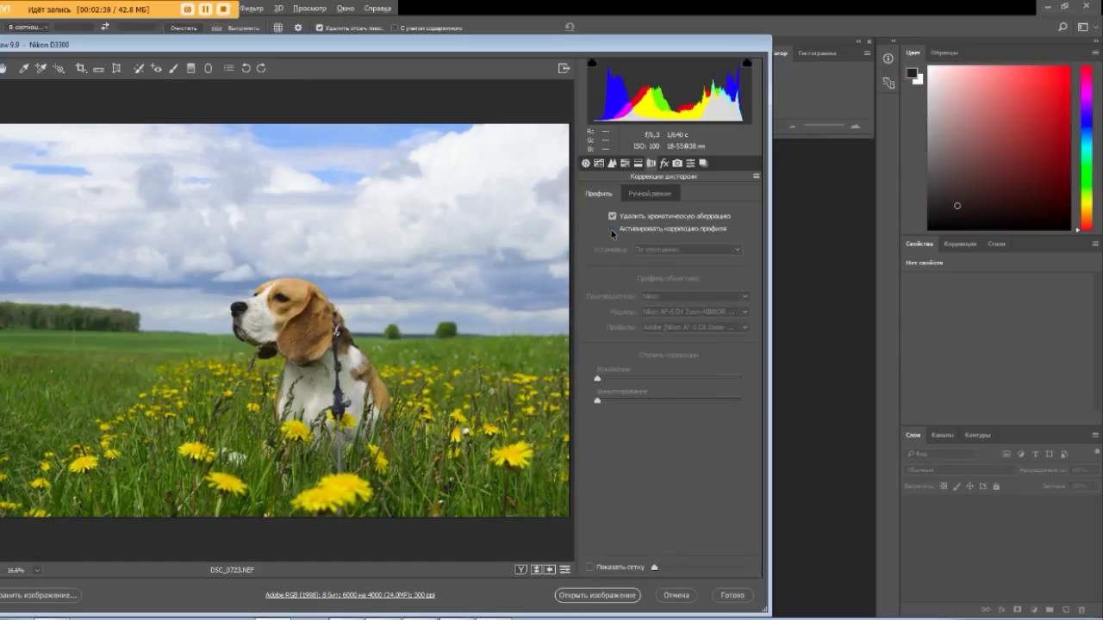
click(611, 230)
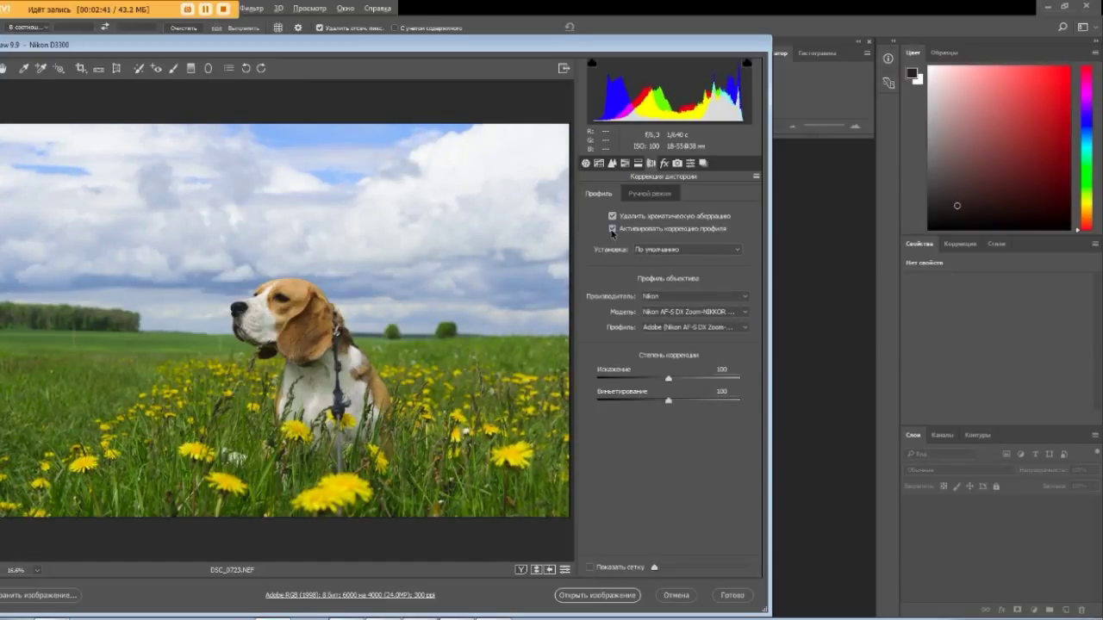
click(612, 229)
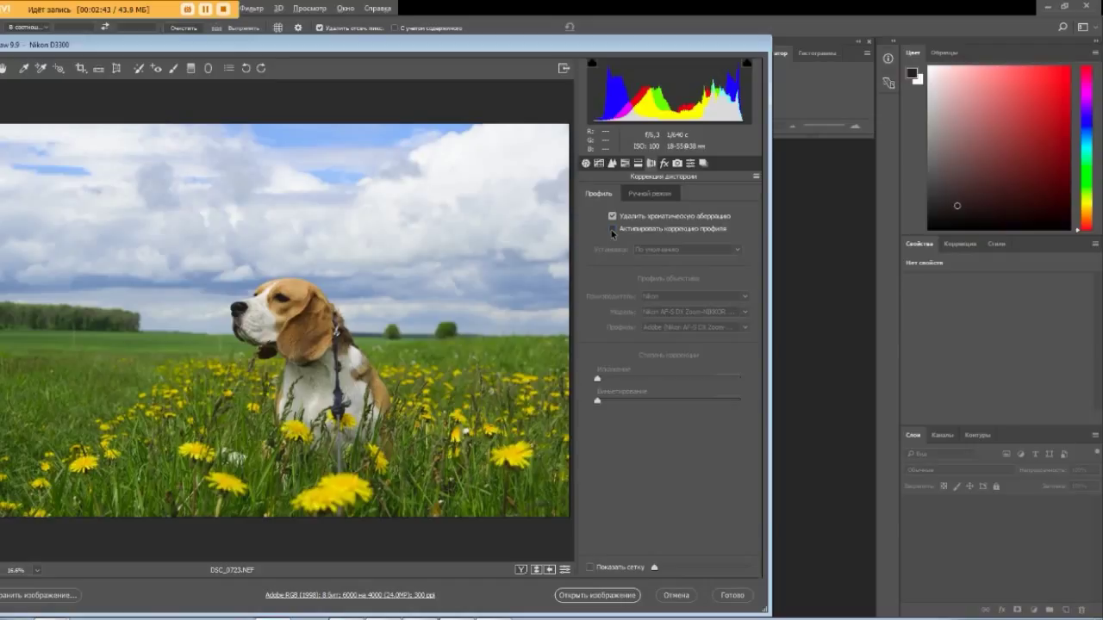
click(612, 229)
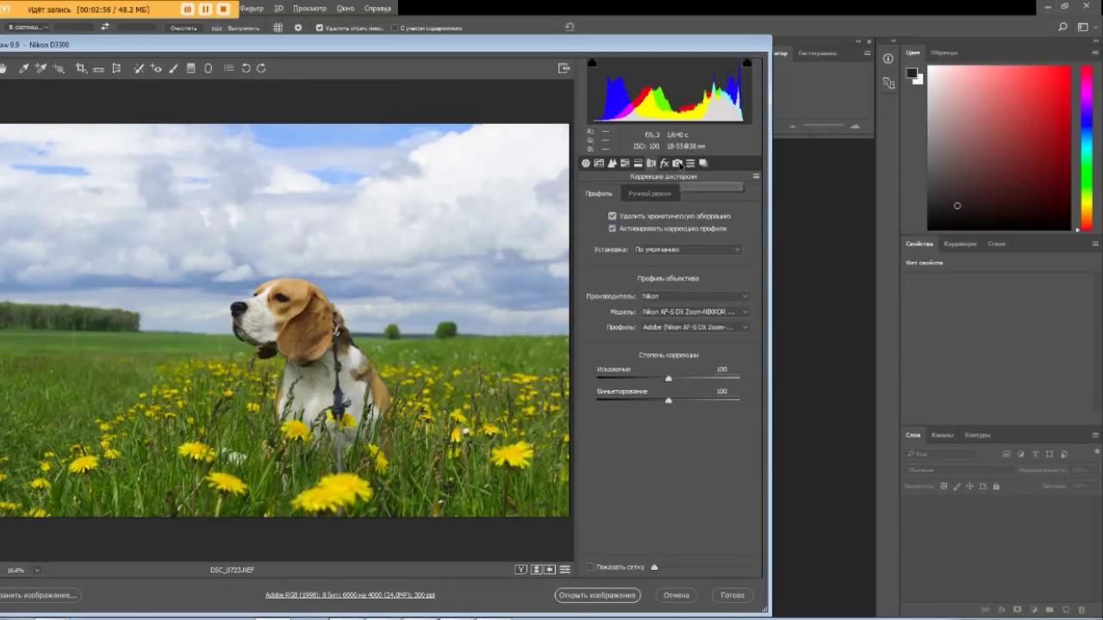
click(677, 163)
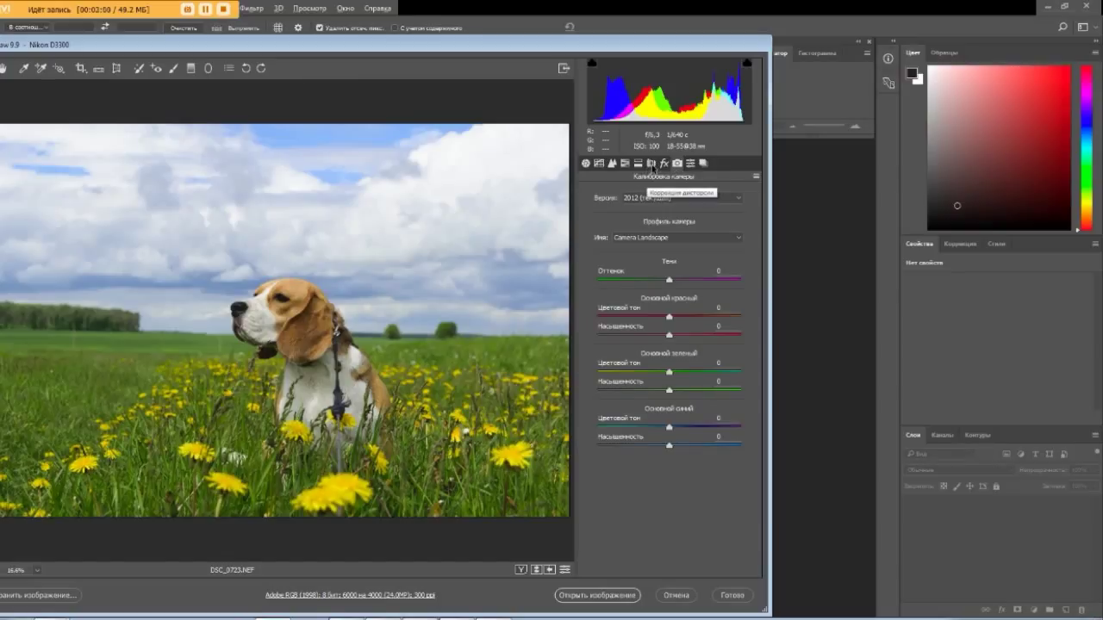
click(652, 165)
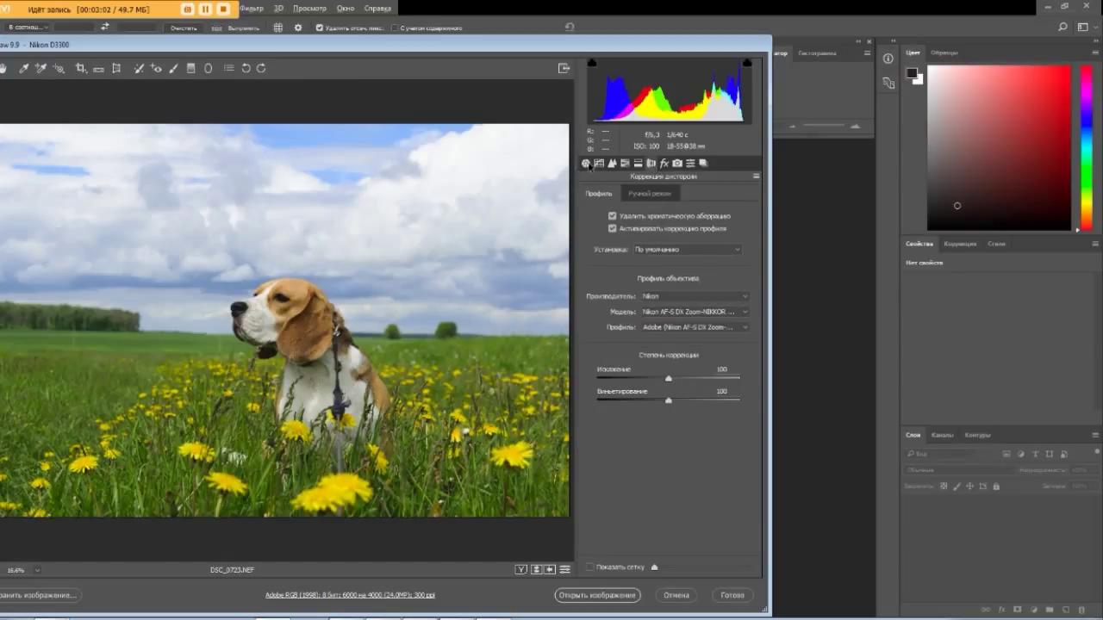
Raise the photo's Shadows to +46 and lower its Highlights to -52 in the basic adjustments
click(585, 163)
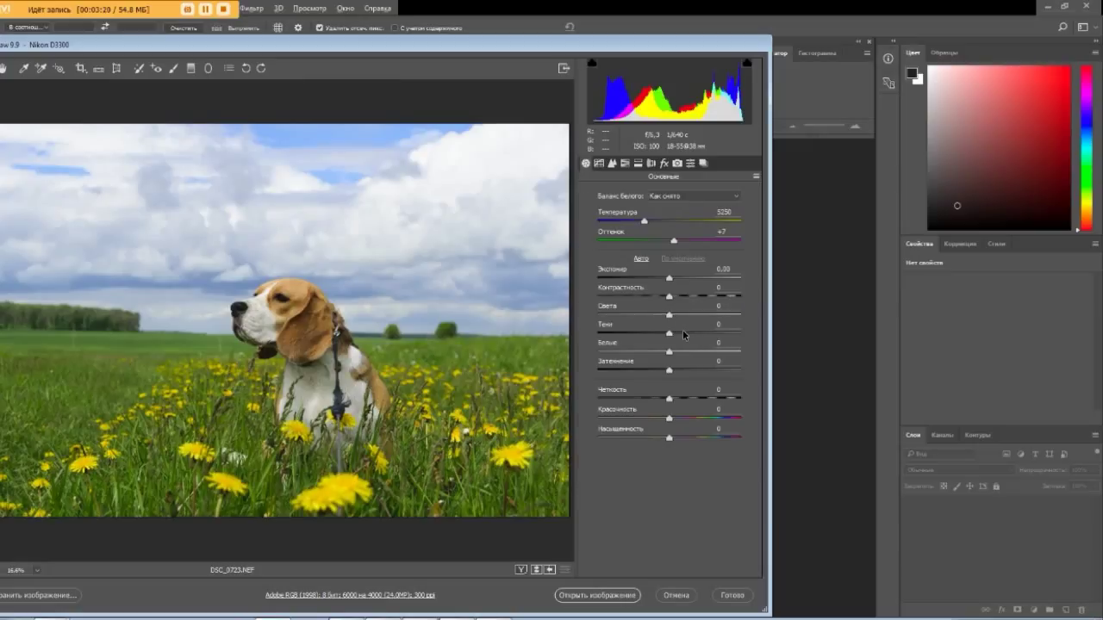
mouse_move(684, 331)
mouse_down()
mouse_move(715, 336)
mouse_move(700, 340)
mouse_up()
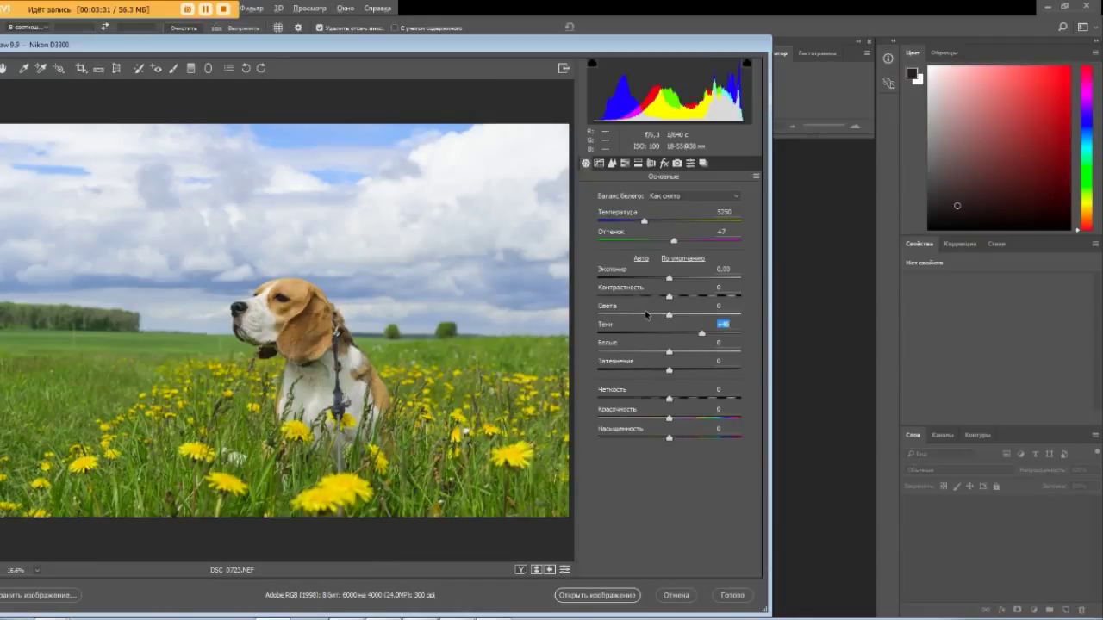
drag(646, 316, 632, 317)
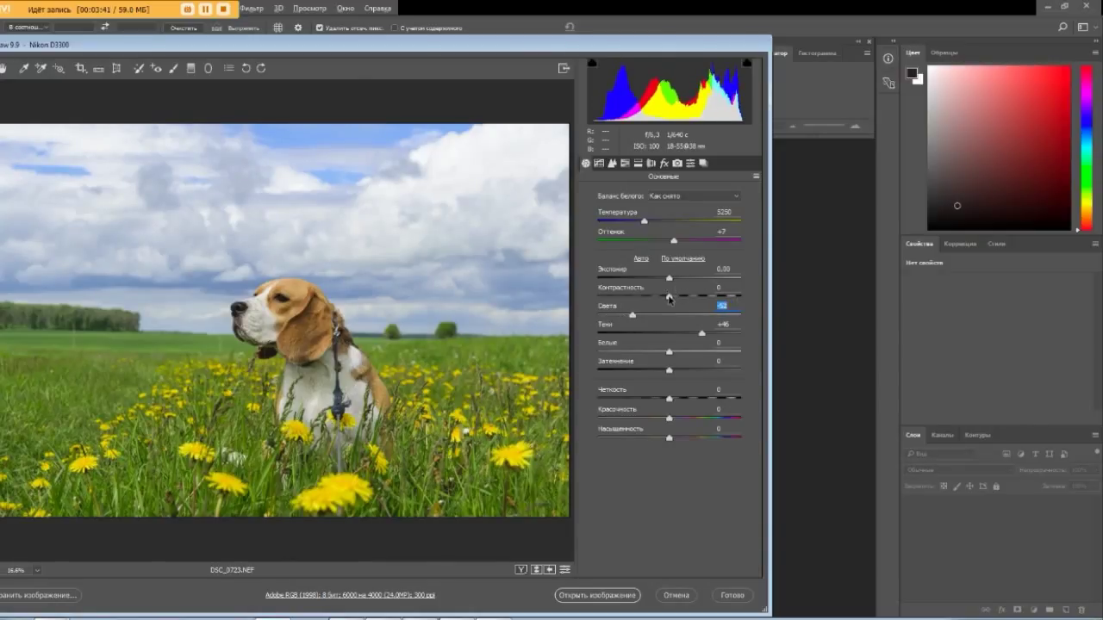
Try a slightly lower Contrast and reset it to 0
drag(671, 299, 664, 297)
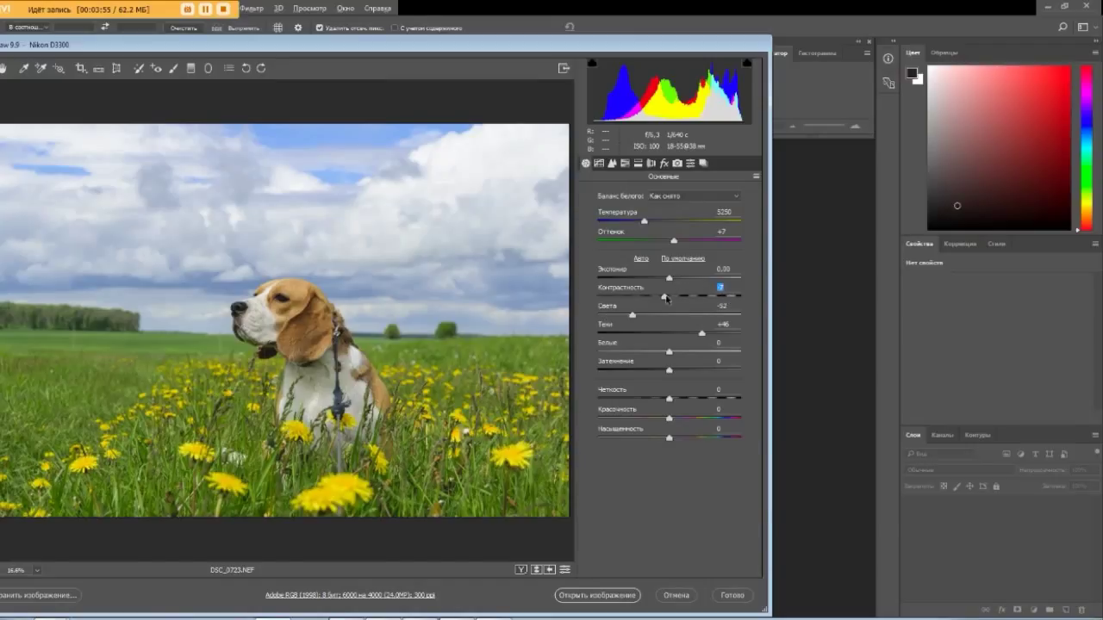
key(BackSpace)
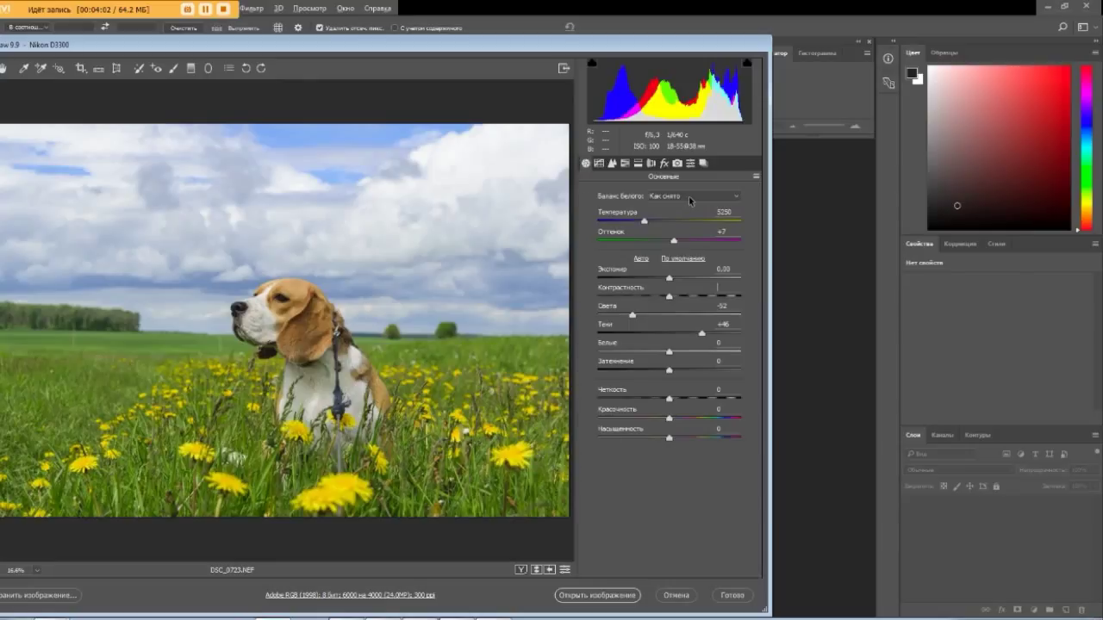
Try the Auto white balance on the photo and restore the As Shot setting
click(726, 201)
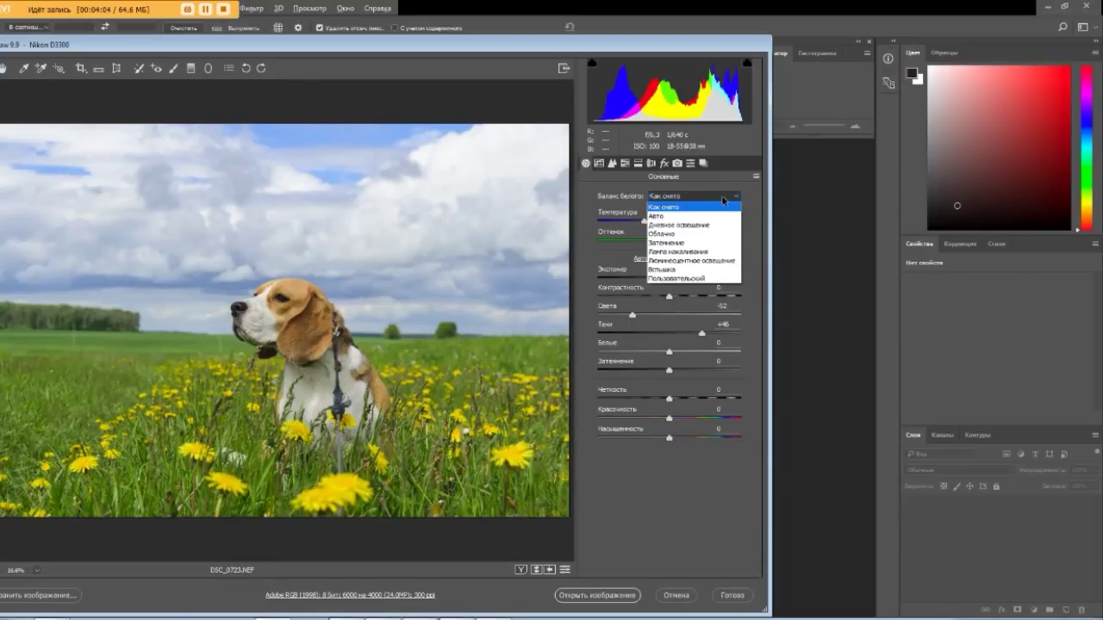
click(678, 216)
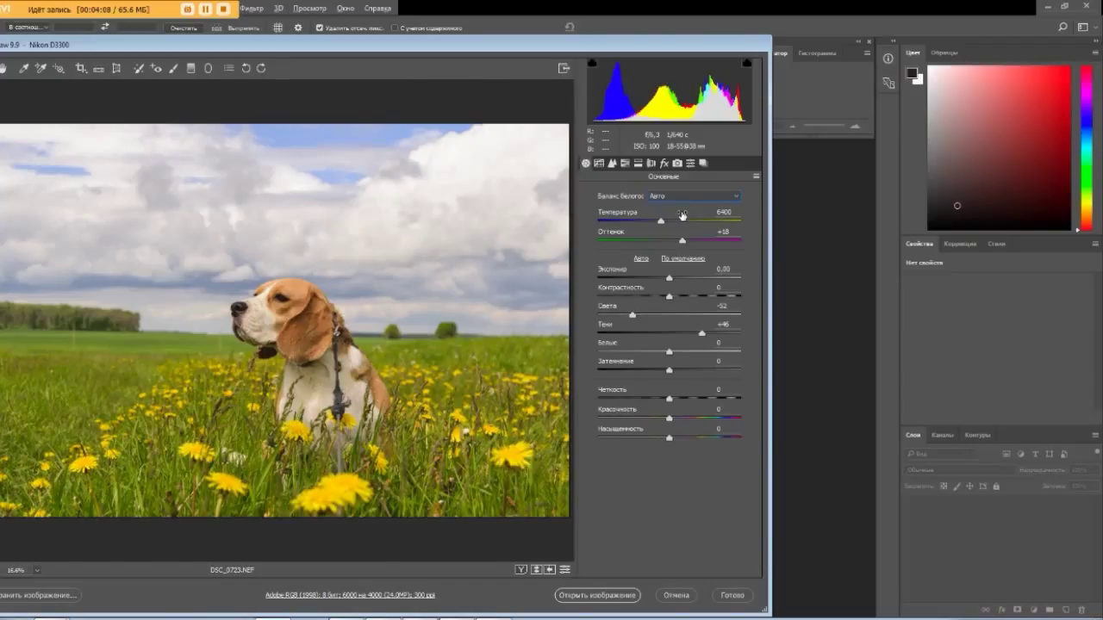
click(691, 196)
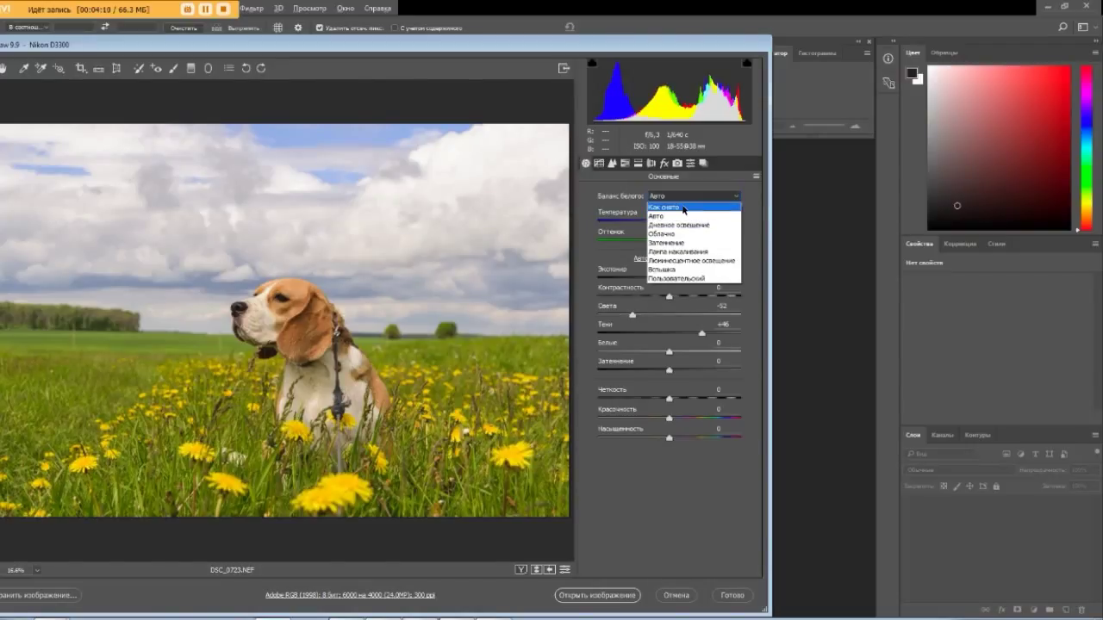
click(683, 208)
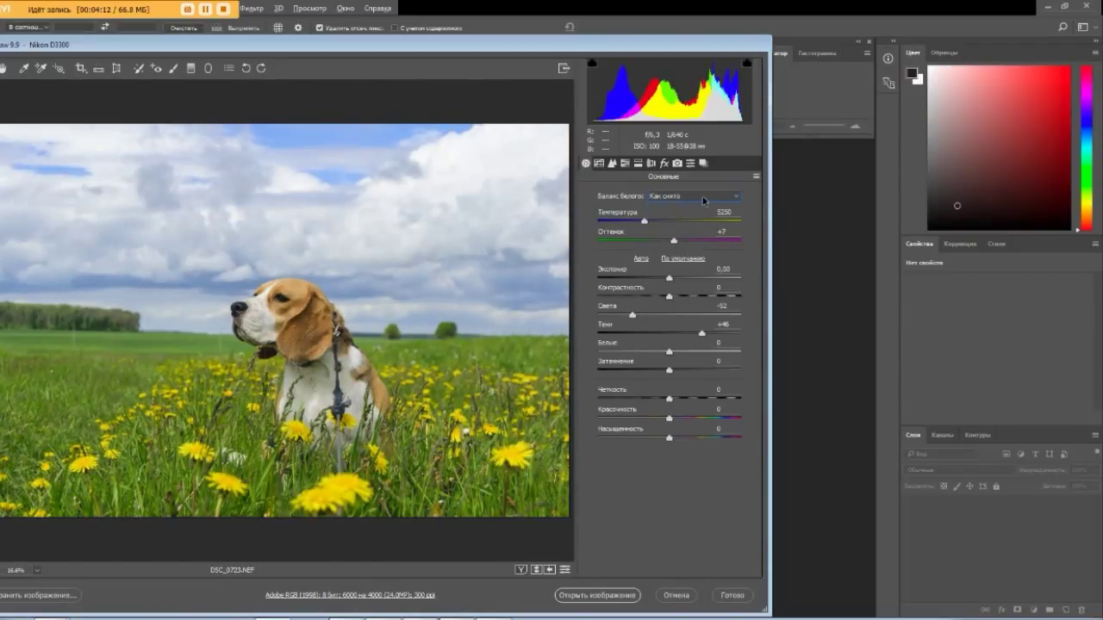
Try another white balance preset on the beagle photo and return it to As Shot
click(702, 196)
click(676, 226)
click(700, 199)
click(681, 209)
Open the developed beagle photo for editing and crop it to 46.74 cm wide, trimming its right side and some sky at the top
click(598, 596)
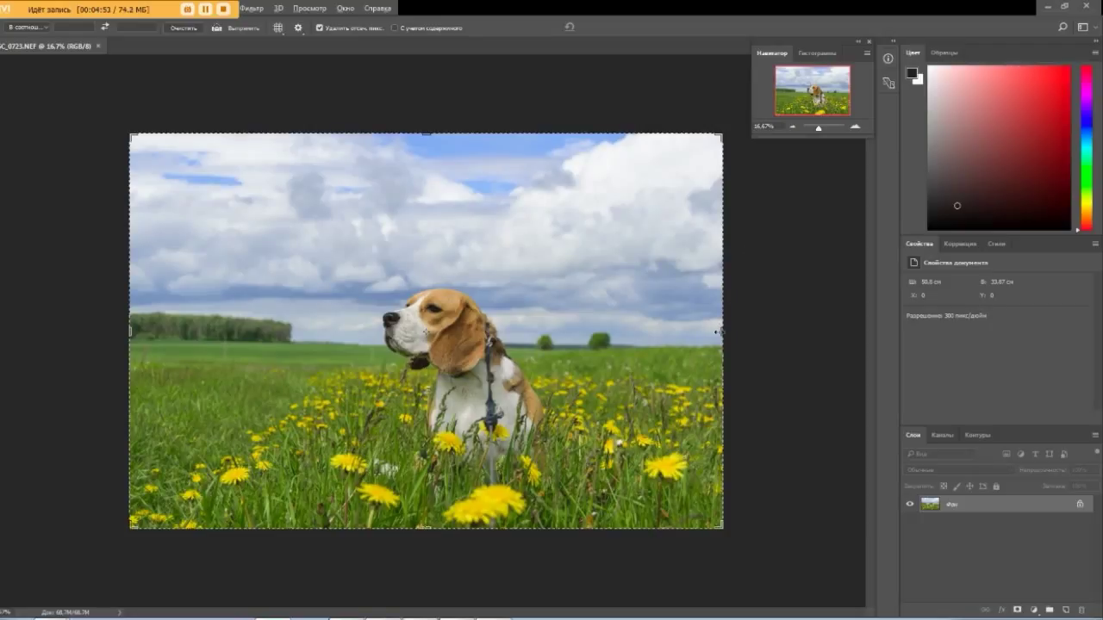
drag(718, 330, 696, 332)
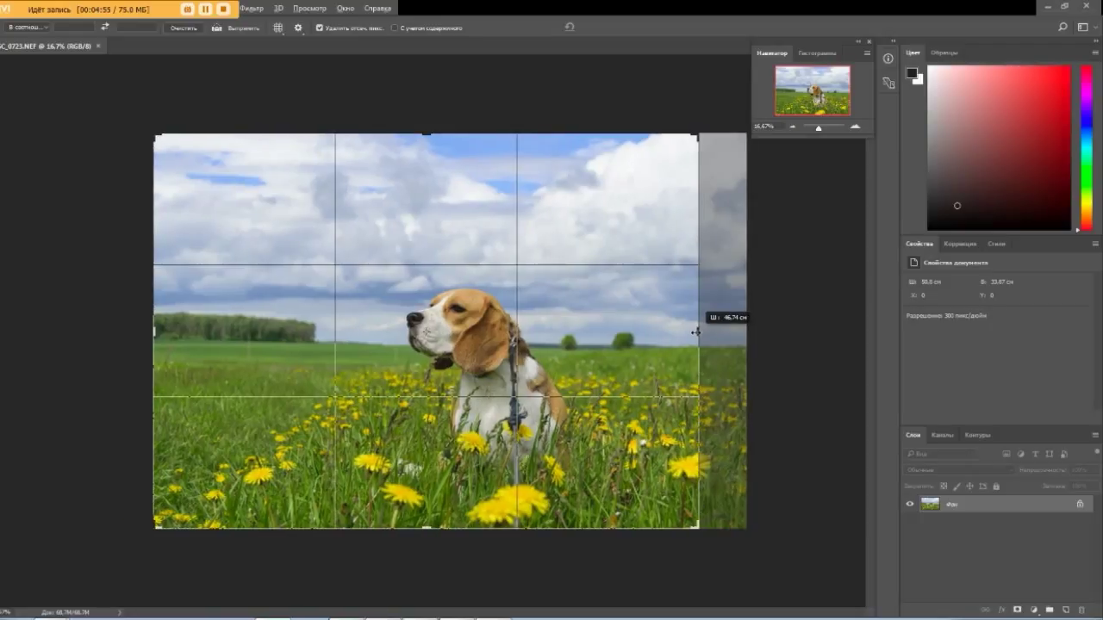
drag(426, 132, 423, 143)
key(Return)
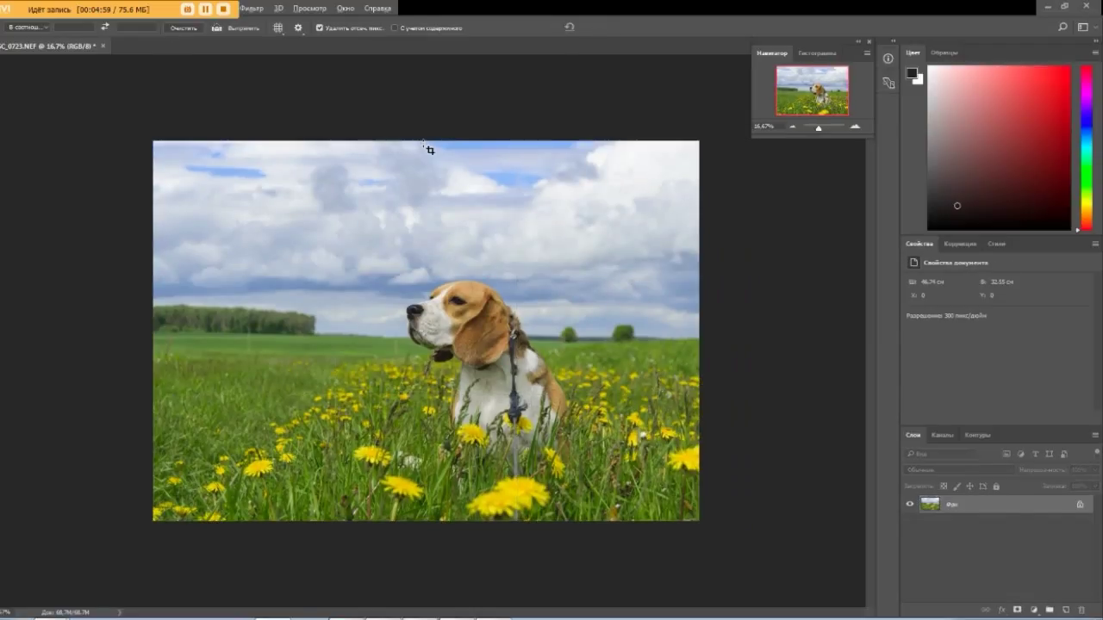
Close the beagle photo without saving and open the recent raw river photo DSC_9008.NEF
key(ctrl+w)
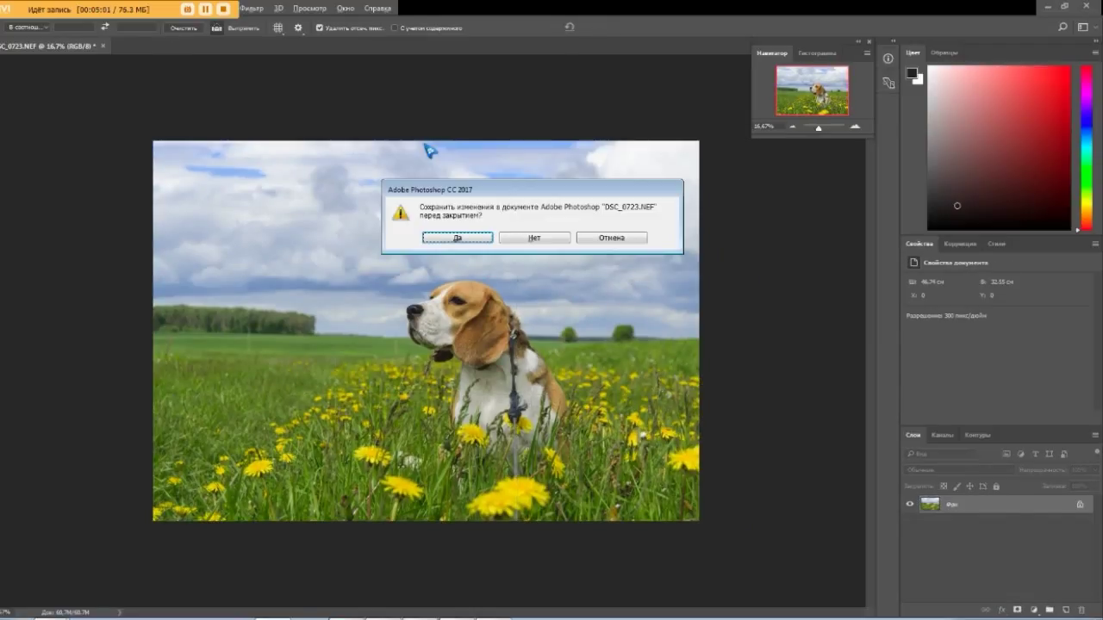
click(529, 238)
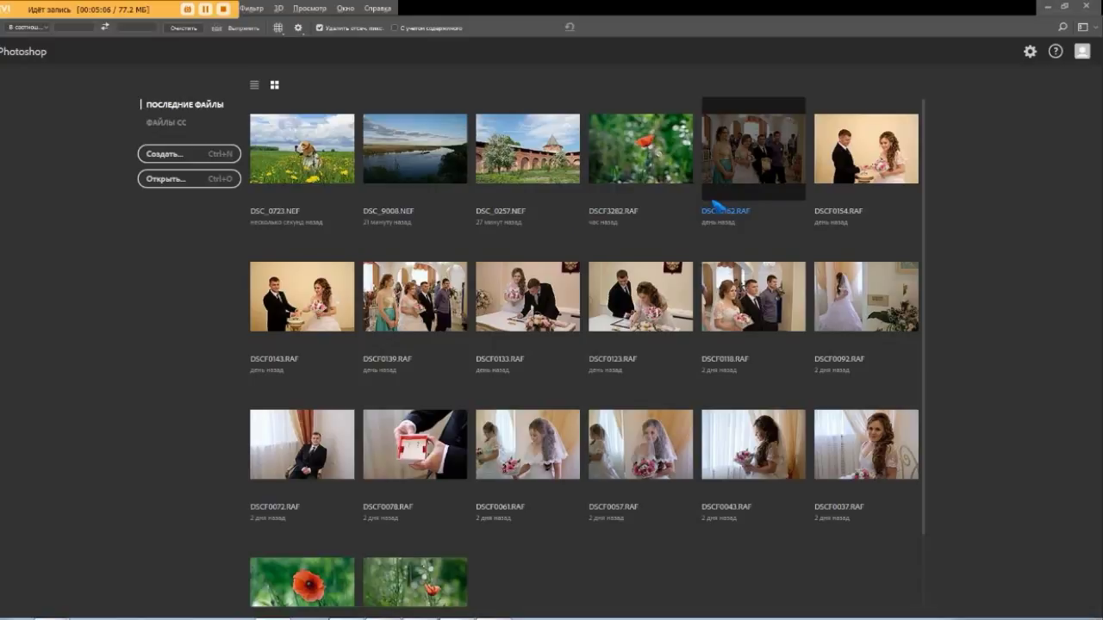
click(440, 171)
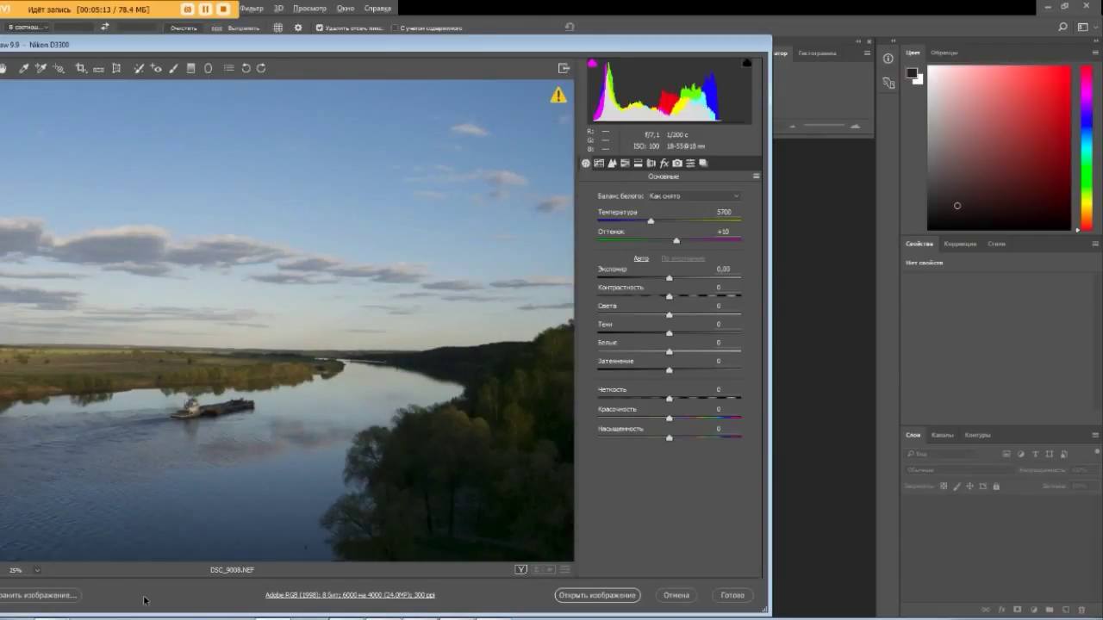
Set the river photo's camera calibration profile to Camera Landscape
click(37, 569)
click(38, 380)
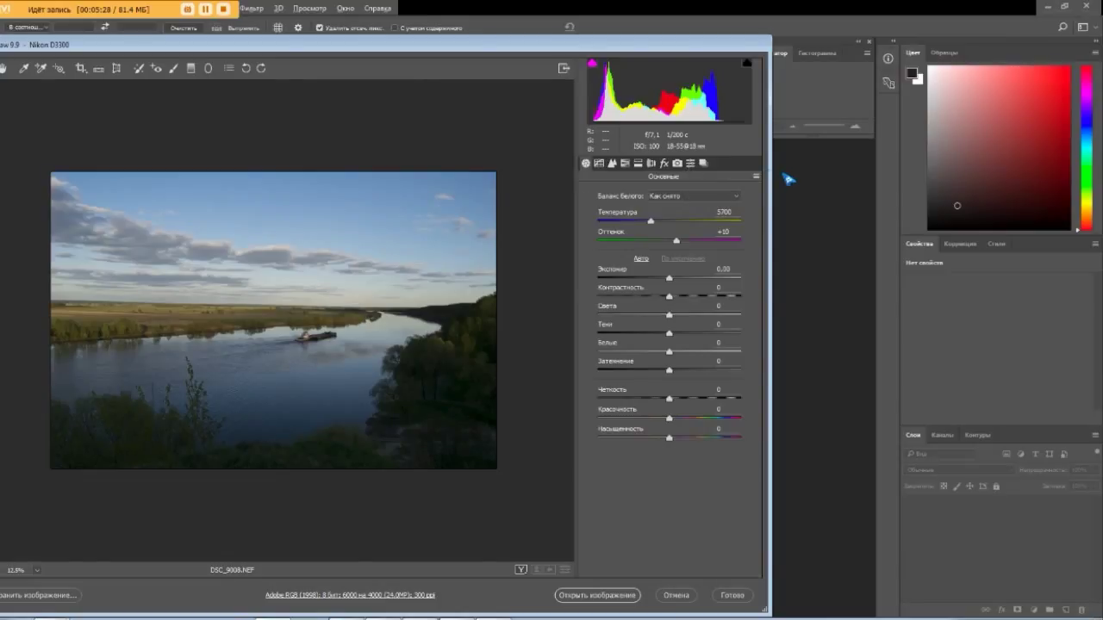
click(682, 169)
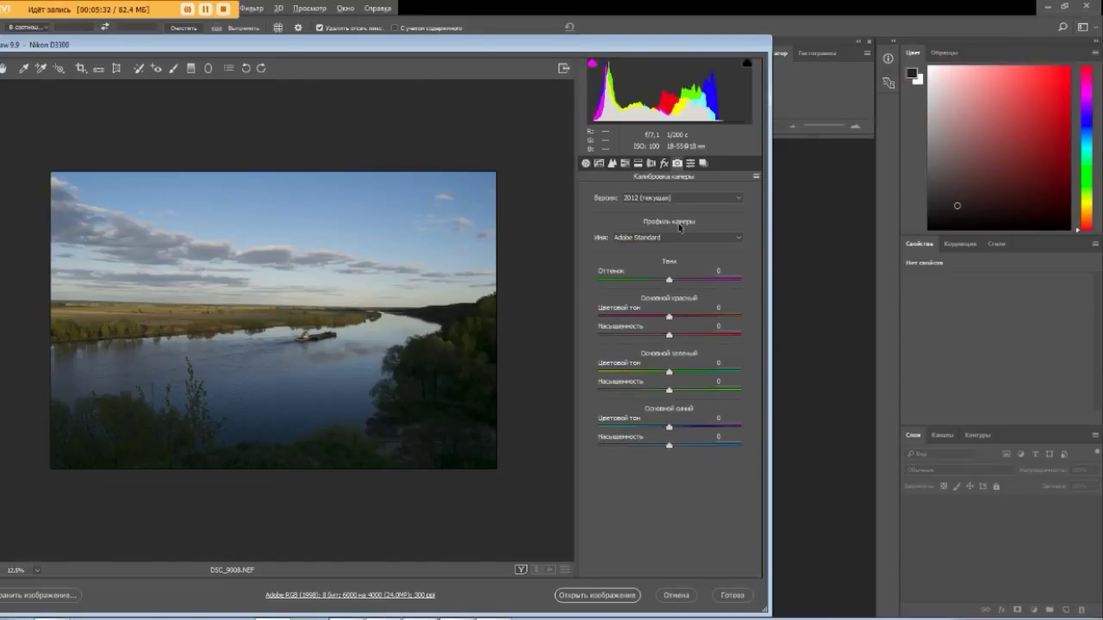
click(677, 240)
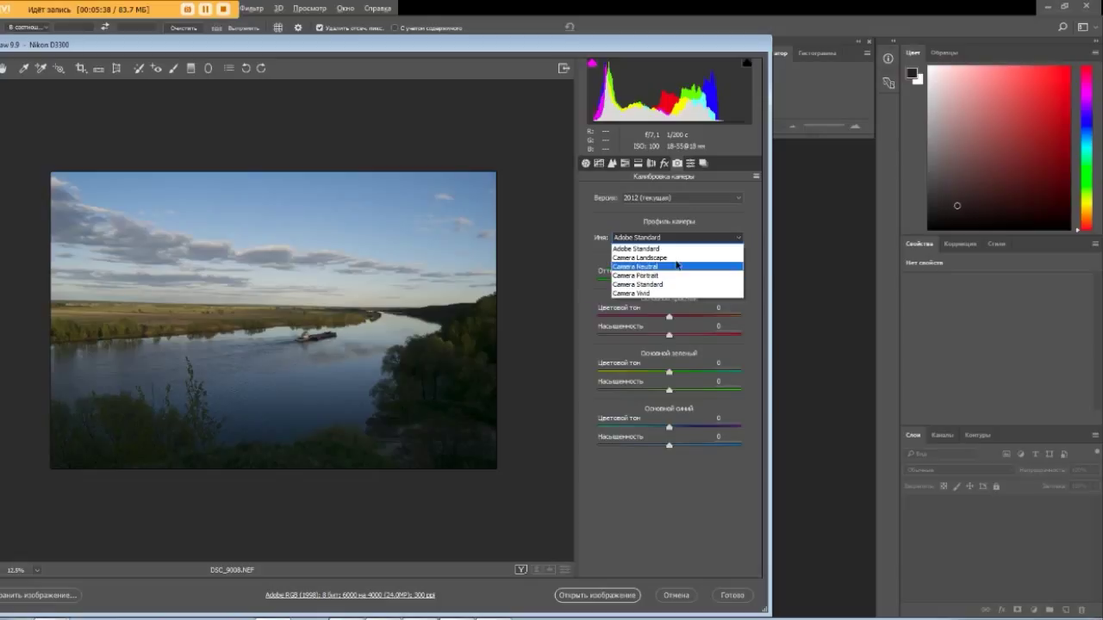
click(676, 258)
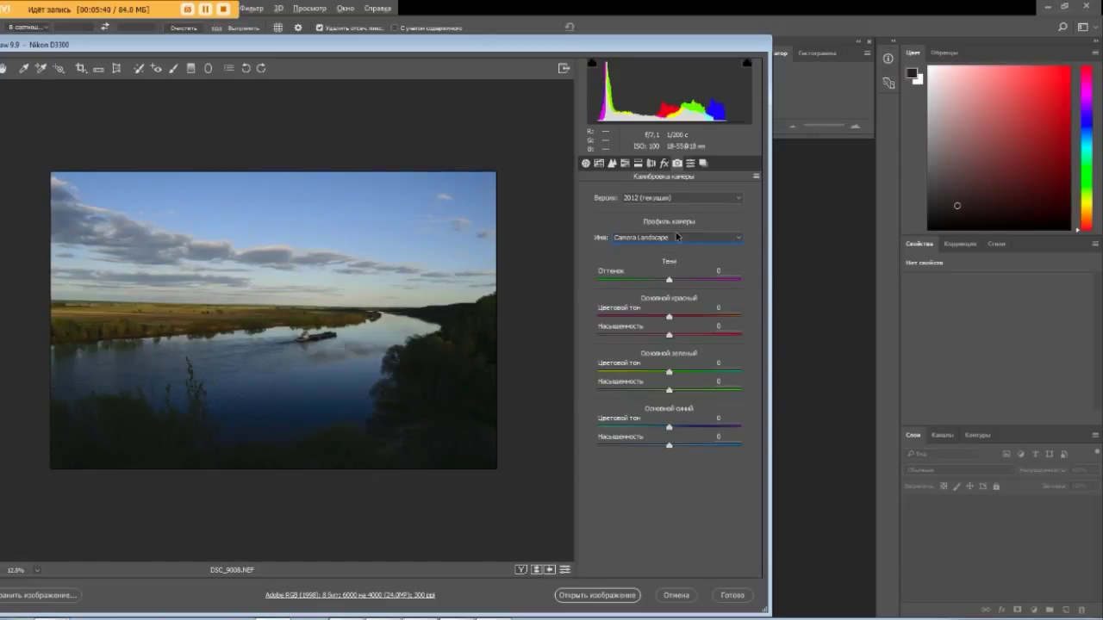
Turn on chromatic aberration removal and lens profile correction for the river photo
click(651, 164)
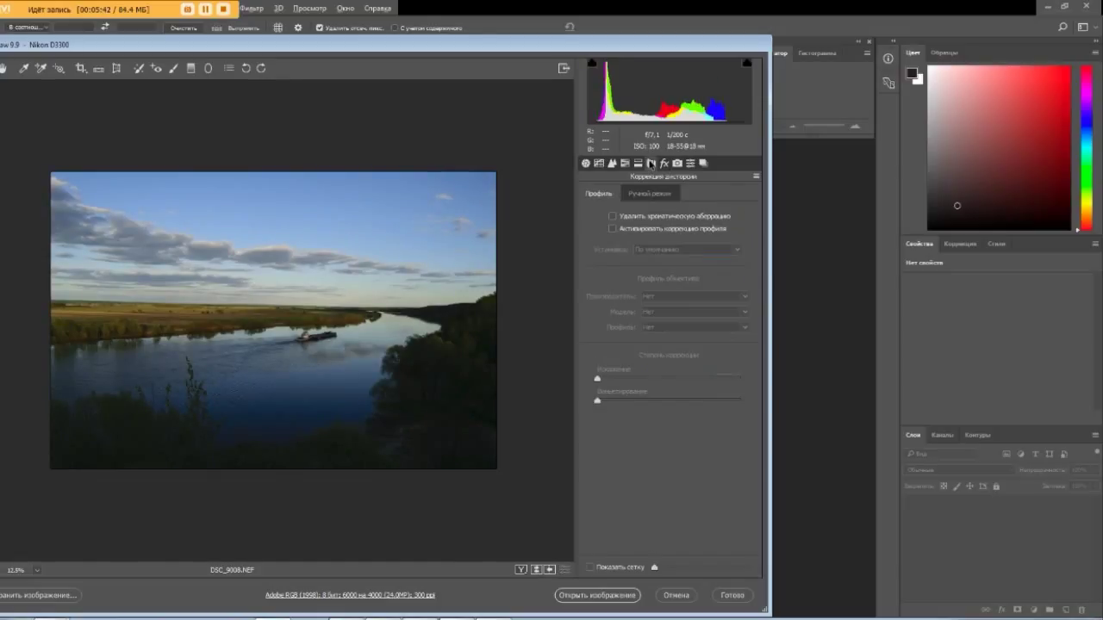
click(612, 216)
click(612, 230)
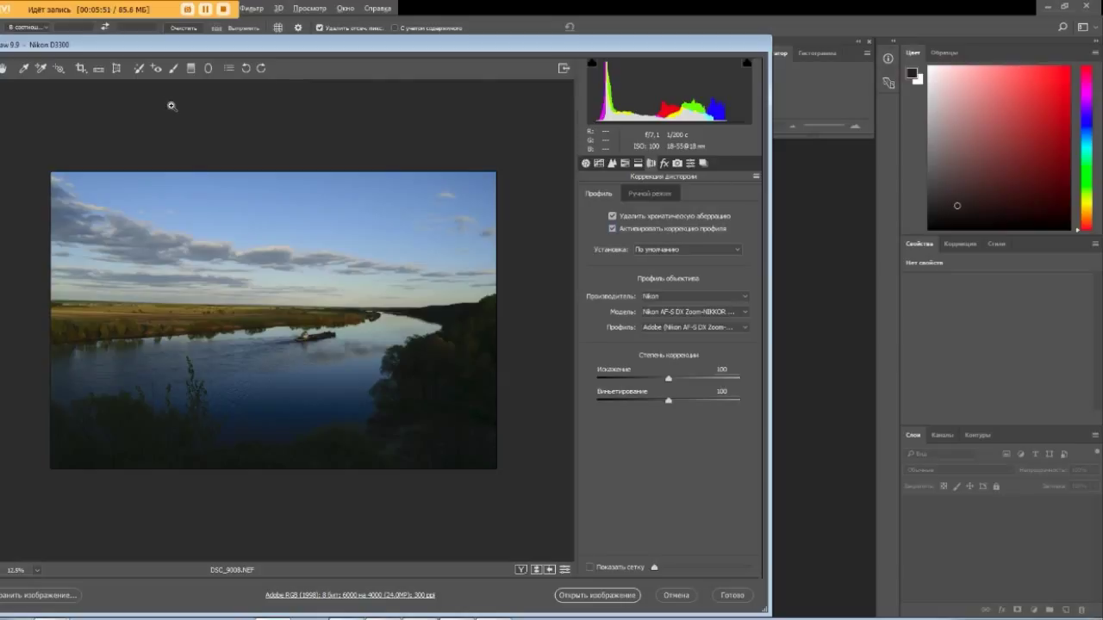
Level the river photo's horizon with the Upright level correction of the Transform tool
click(117, 70)
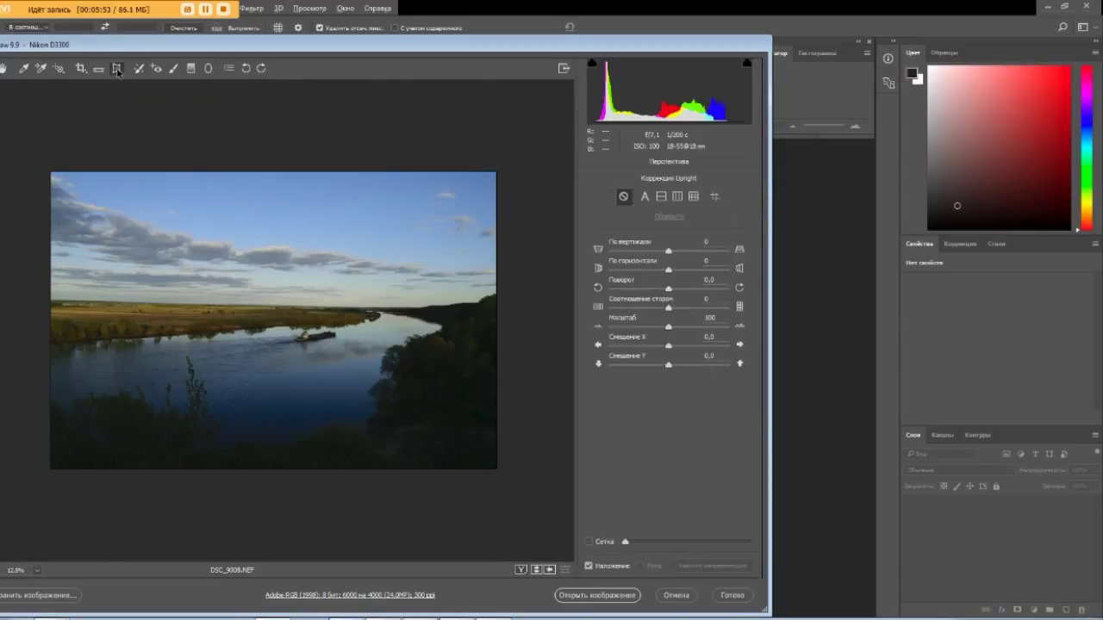
click(659, 199)
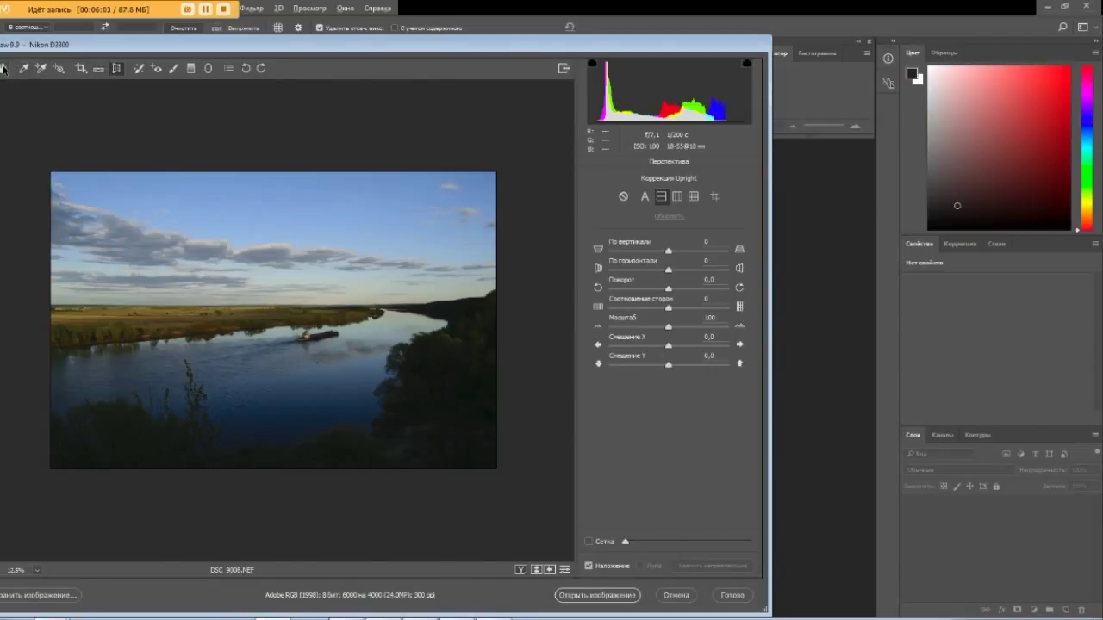
click(5, 68)
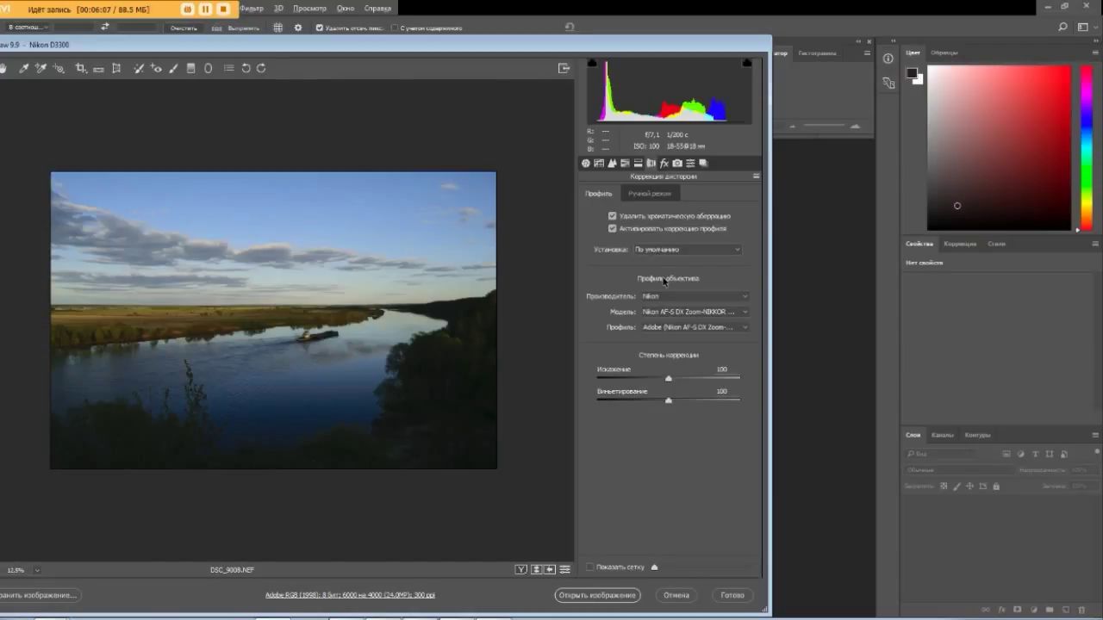
Raise the river photo's Exposure to +0.15 and its Whites to +37 in the basic adjustments
click(585, 164)
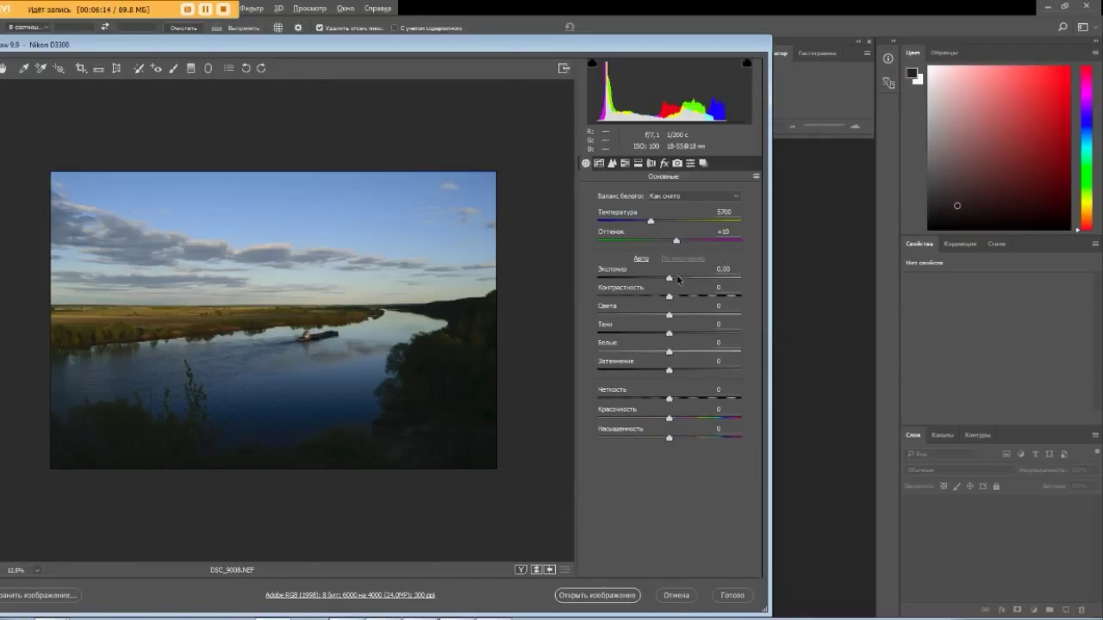
drag(669, 282, 669, 287)
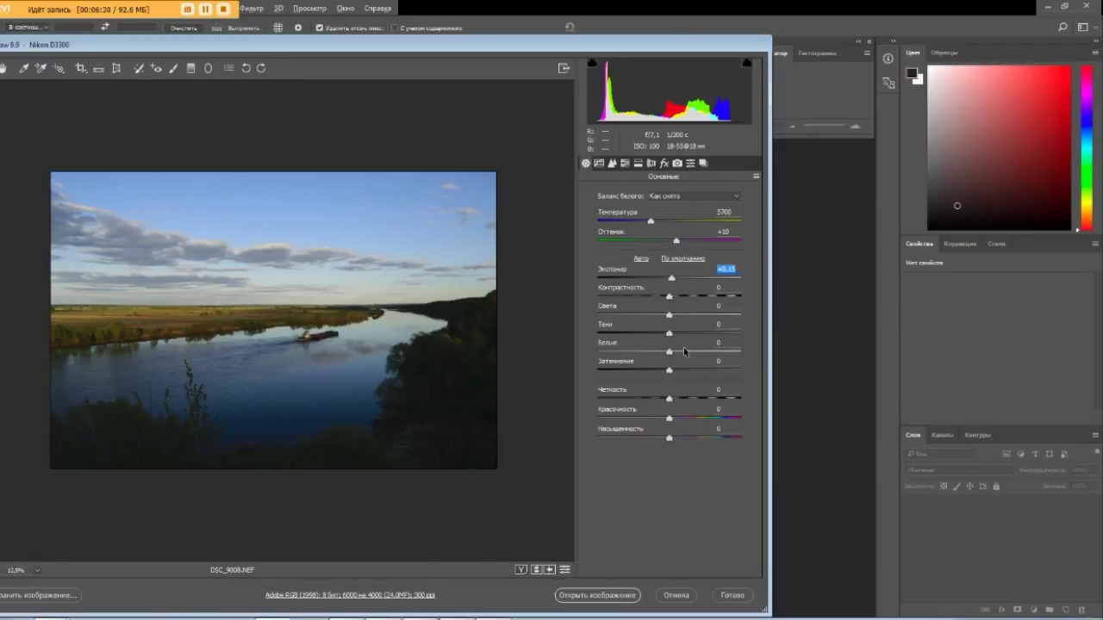
drag(669, 354, 696, 357)
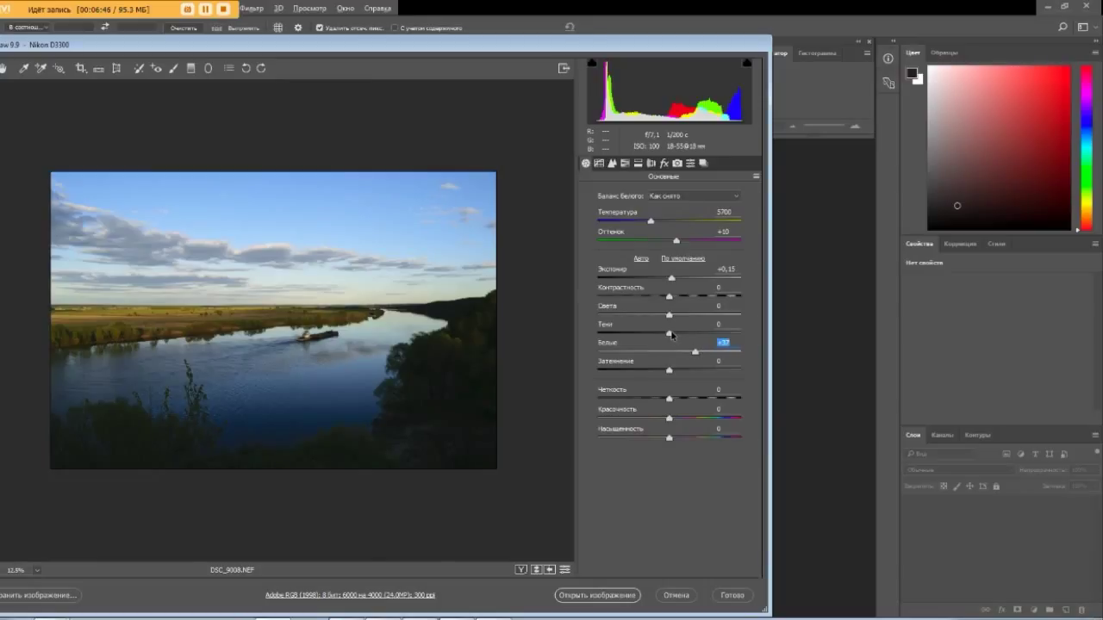
Raise the river photo's Shadows to +100 and lower its Highlights to -32
drag(671, 333, 746, 345)
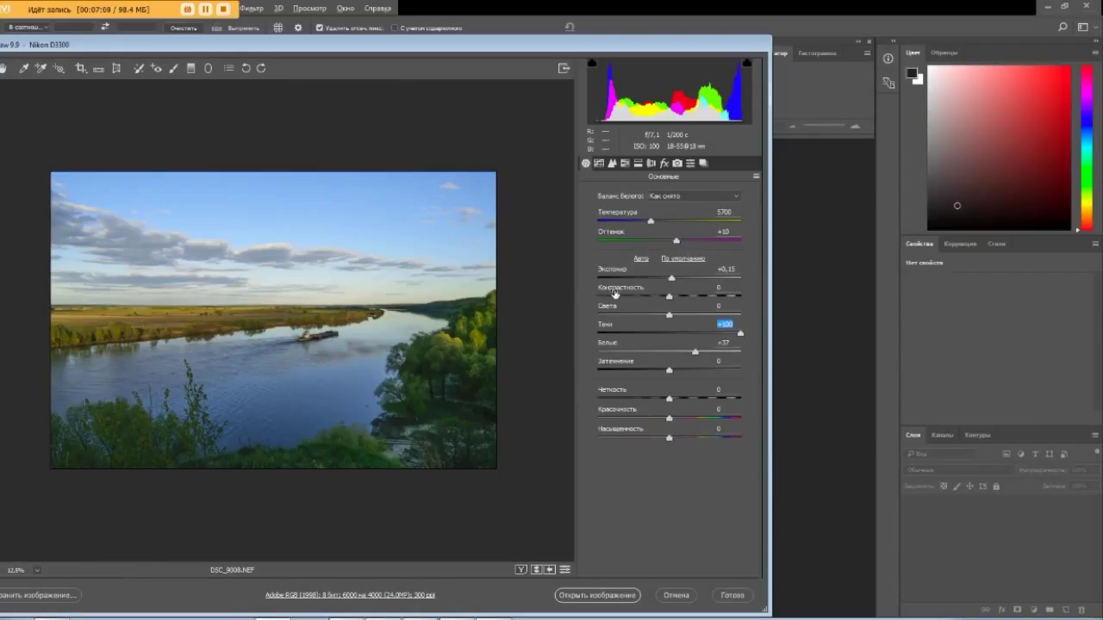
click(669, 315)
drag(669, 317, 646, 317)
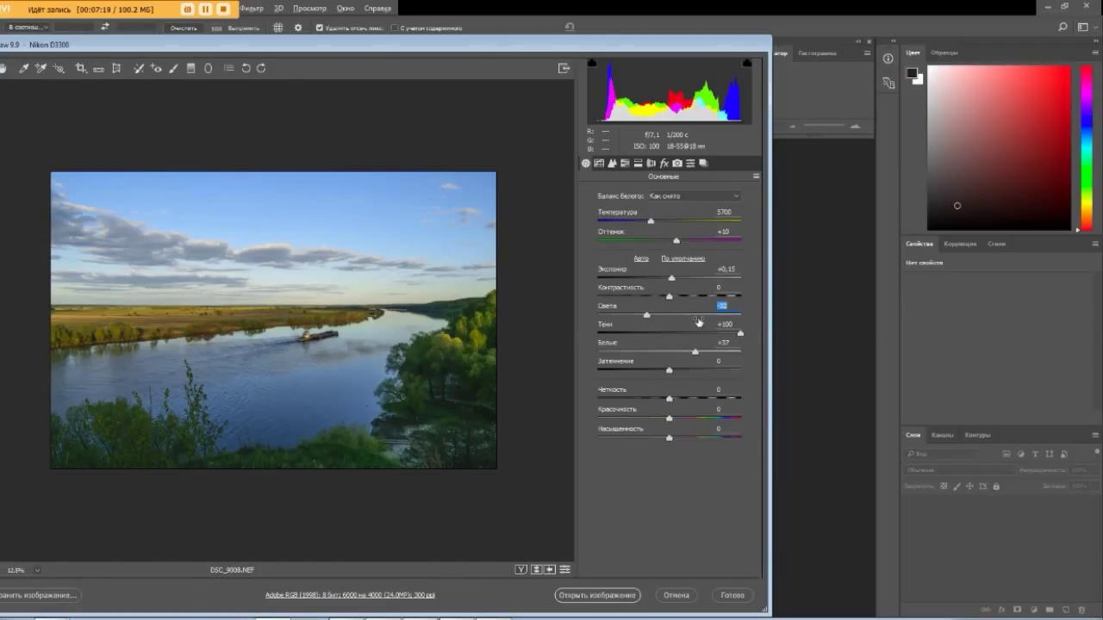
Fine-tune the river photo's Exposure to +0.30
mouse_move(609, 89)
click(677, 277)
click(678, 280)
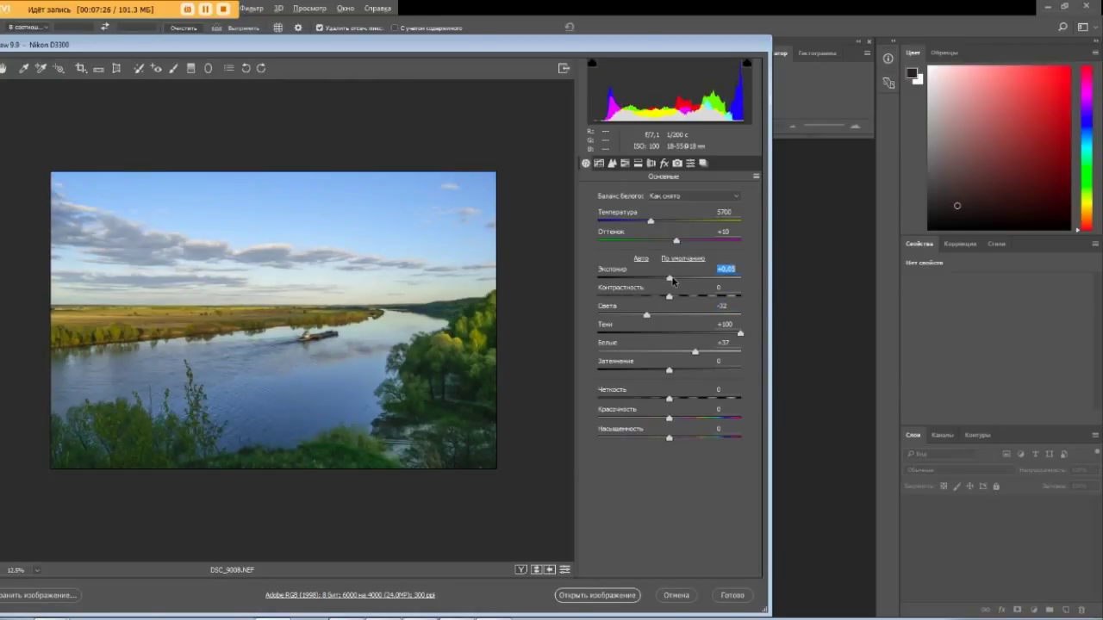
click(677, 280)
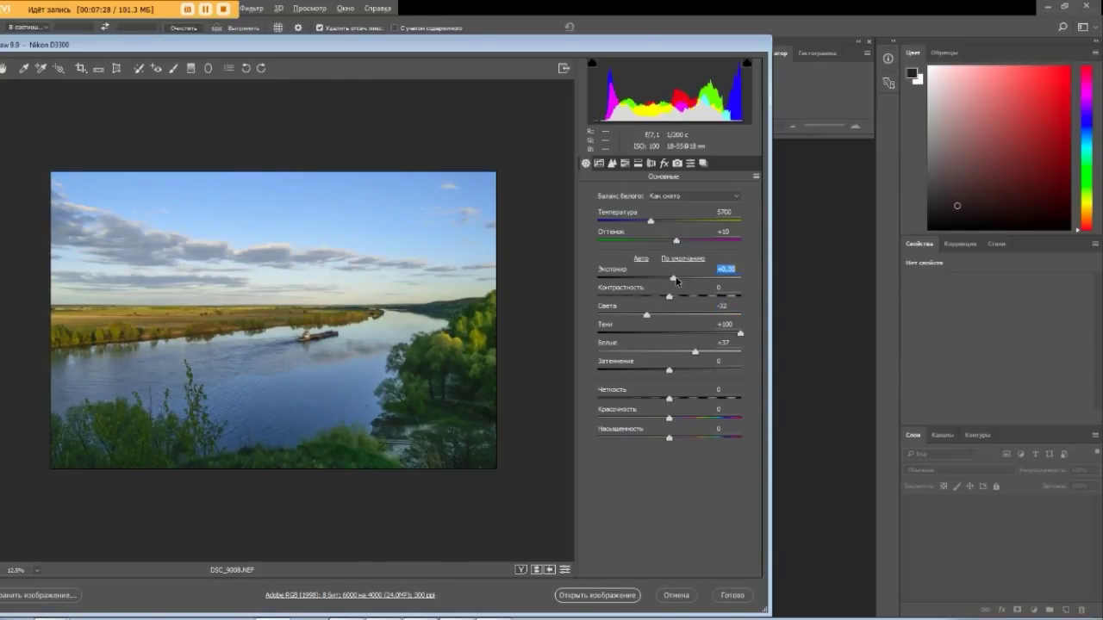
click(677, 280)
Lower the Blacks very slightly and open the developed river photo for editing
click(668, 370)
click(616, 593)
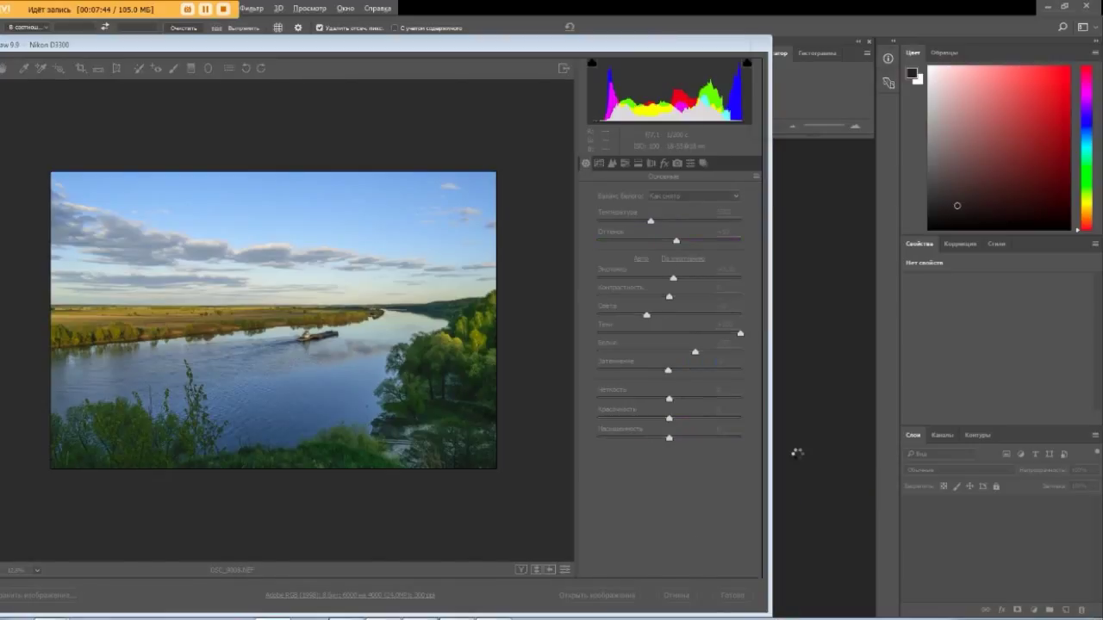